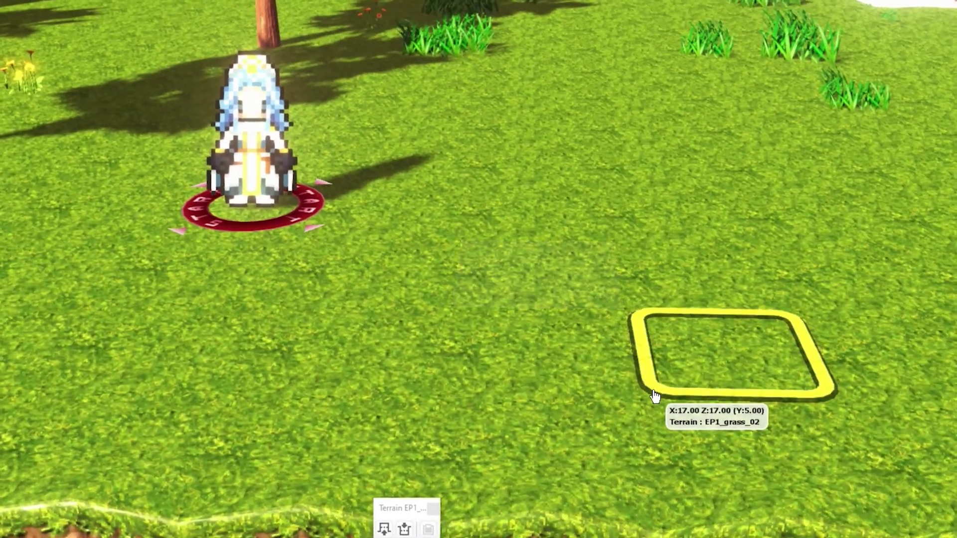
{"action": "right_click", "coordinate": [654, 397]}
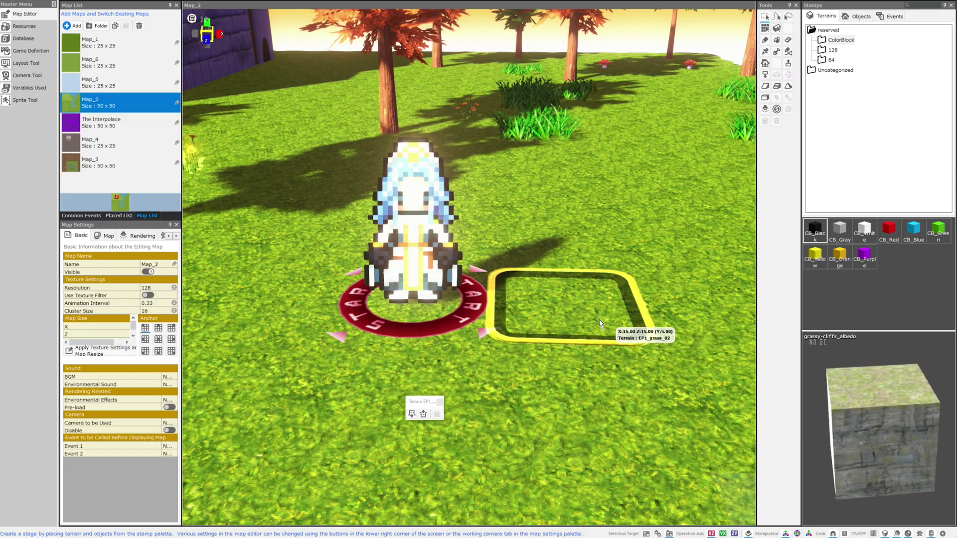
{"action": "right_click_drag", "start_coordinate": [584, 321], "coordinate": [555, 330]}
{"action": "scroll", "coordinate": [569, 324], "scroll_direction": "down", "scroll_amount": 10}
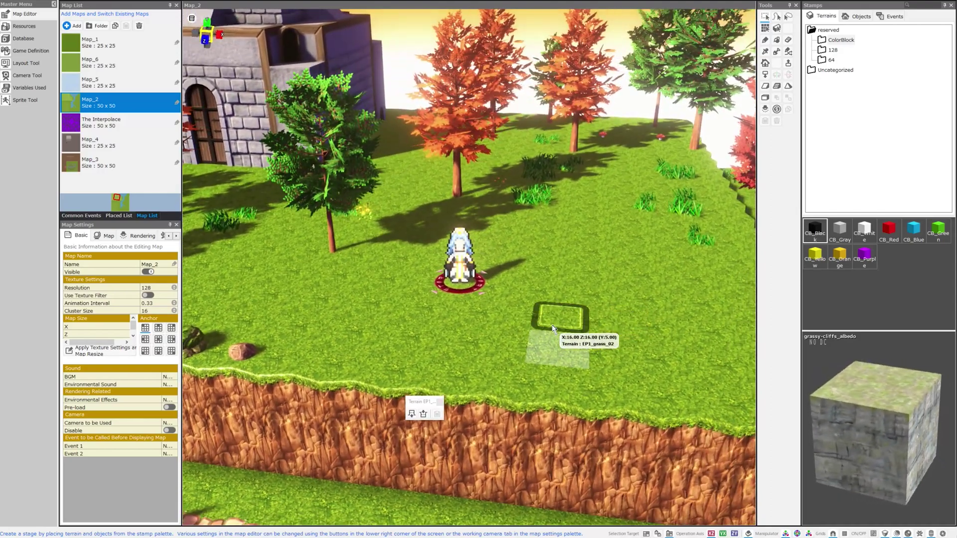
{"action": "middle_click_drag", "start_coordinate": [535, 323], "coordinate": [532, 324]}
{"action": "scroll", "coordinate": [533, 324], "scroll_direction": "down", "scroll_amount": 3}
{"action": "right_click_drag", "start_coordinate": [532, 324], "coordinate": [547, 320]}
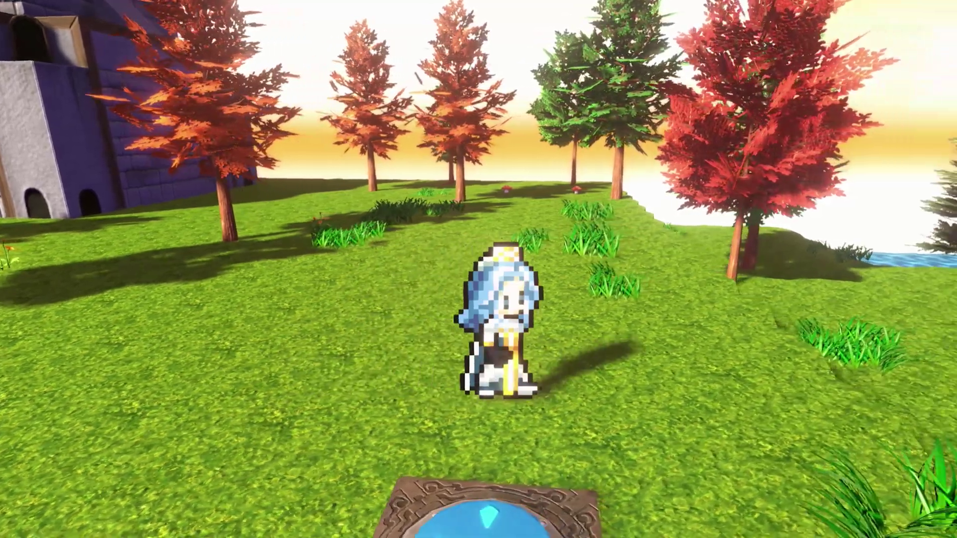
Step: Walk the character over the blue floor button several times in test play to try its switching
{"action": "key", "text": "Down"}
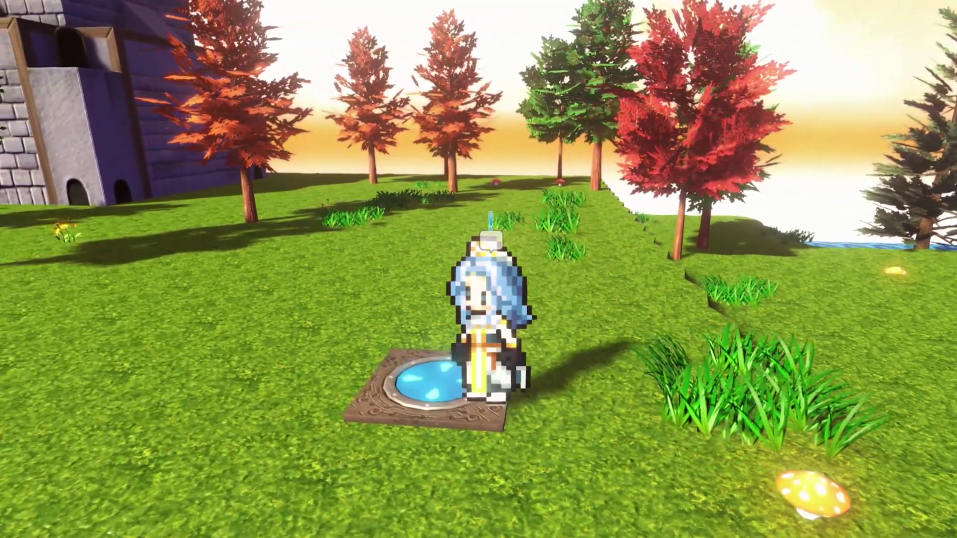
{"action": "key", "text": "Left"}
{"action": "key", "text": "Right"}
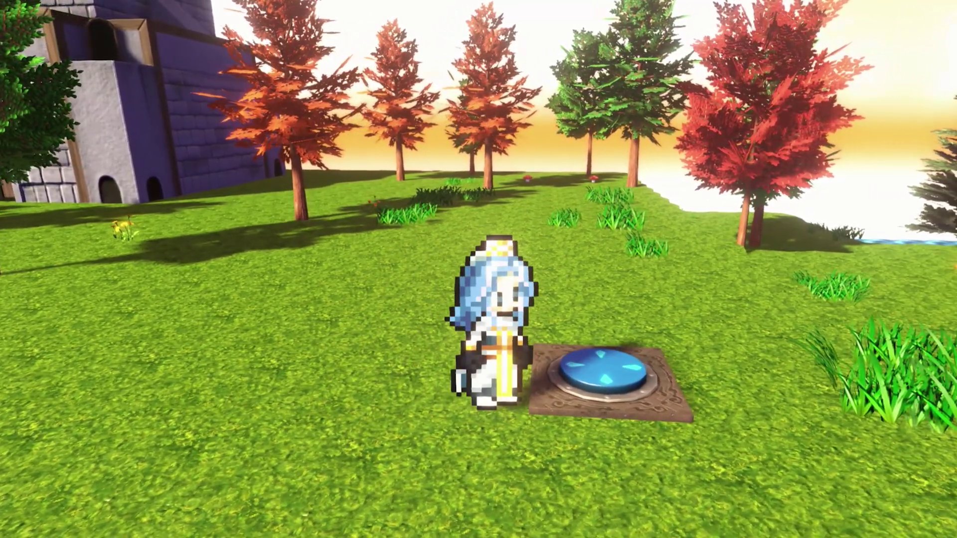
{"action": "key", "text": "Right"}
{"action": "key", "text": "Right"}
{"action": "key", "text": "Down"}
{"action": "key", "text": "Down"}
{"action": "key", "text": "Left"}
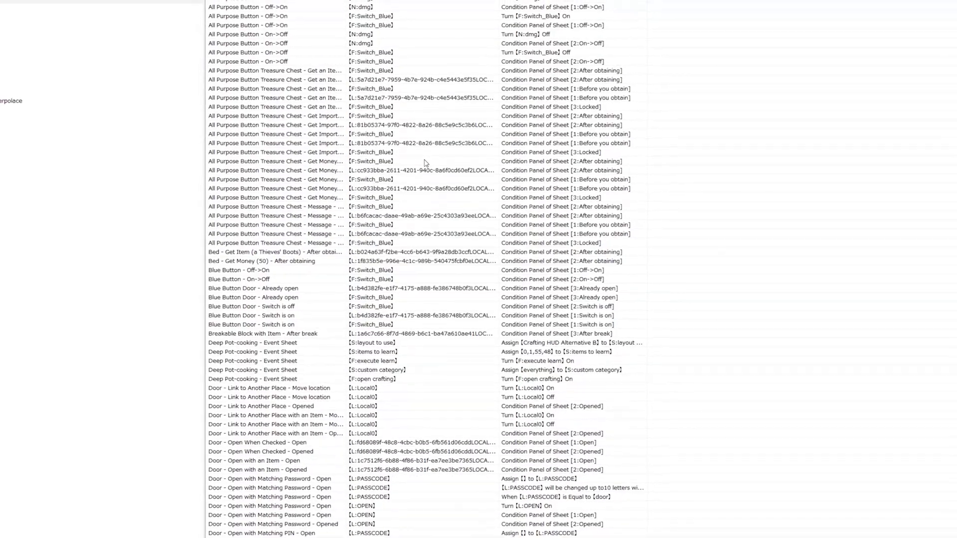
Step: Look through the list of variables and switches used across all maps
{"action": "scroll", "coordinate": [426, 163], "scroll_direction": "down", "scroll_amount": 3}
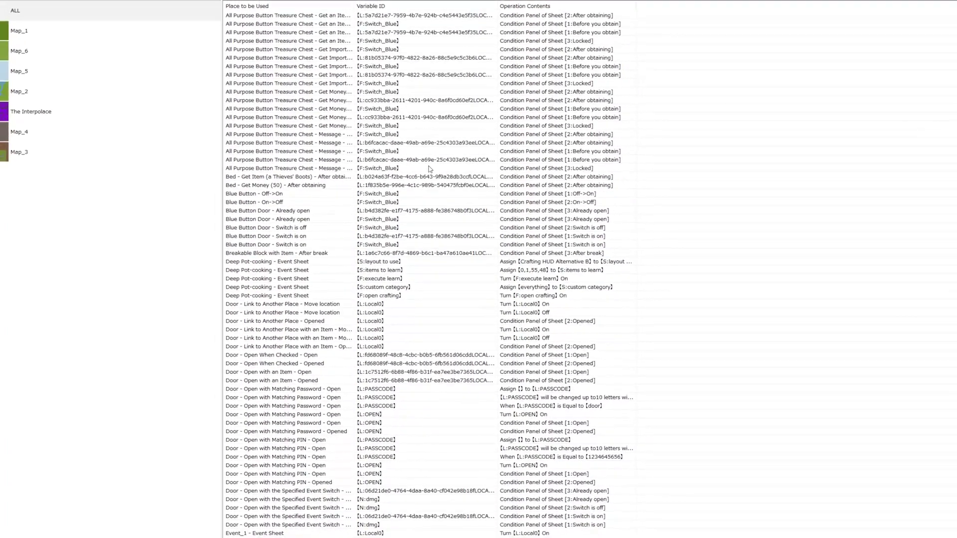
{"action": "scroll", "coordinate": [429, 169], "scroll_direction": "down", "scroll_amount": 3}
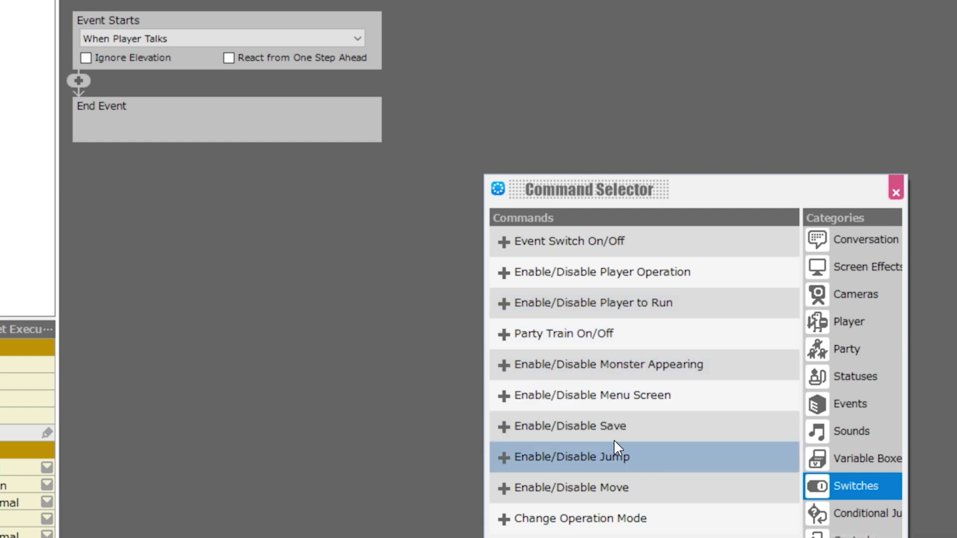
Step: Add an Event Switch On/Off command to the event sheet
{"action": "left_click", "coordinate": [658, 235]}
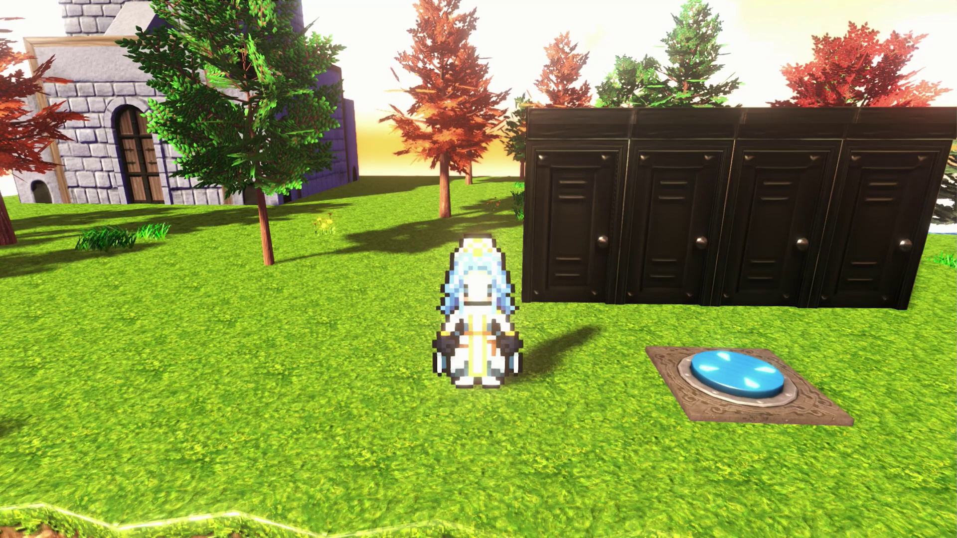
Step: Walk the character to the row of four doors in test play and try to open one with the blue button off
{"action": "key", "text": "Right"}
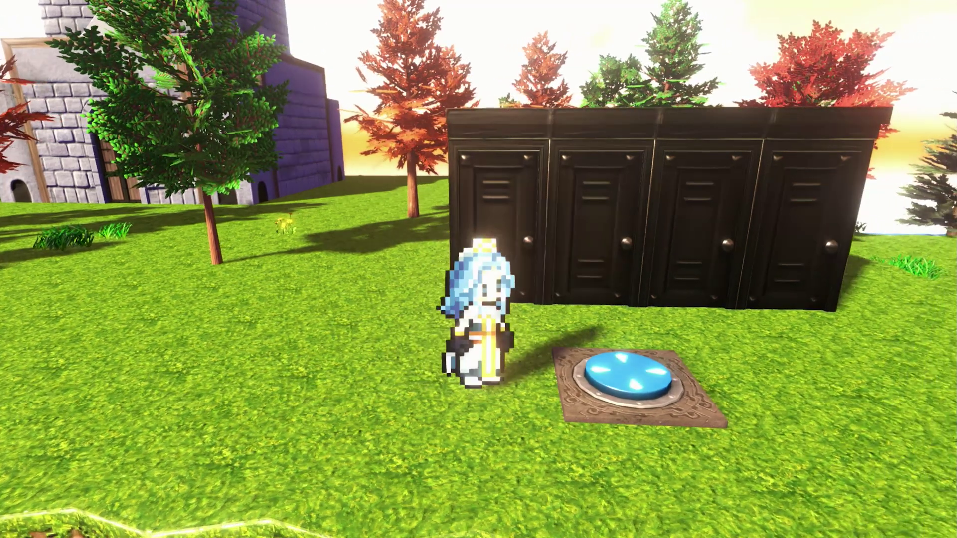
{"action": "key", "text": "Up"}
{"action": "key", "text": "Right"}
{"action": "key", "text": "Right"}
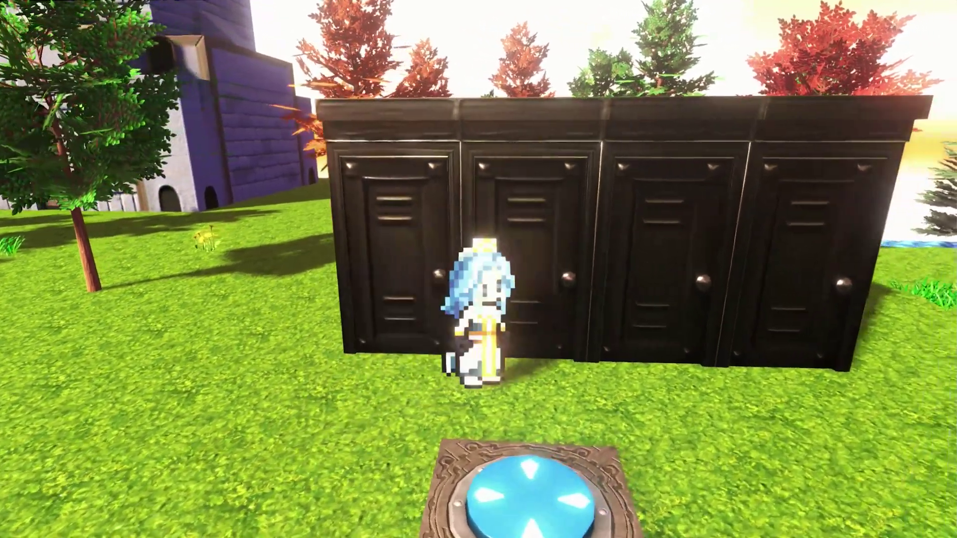
{"action": "key", "text": "Up"}
{"action": "key", "text": "Return"}
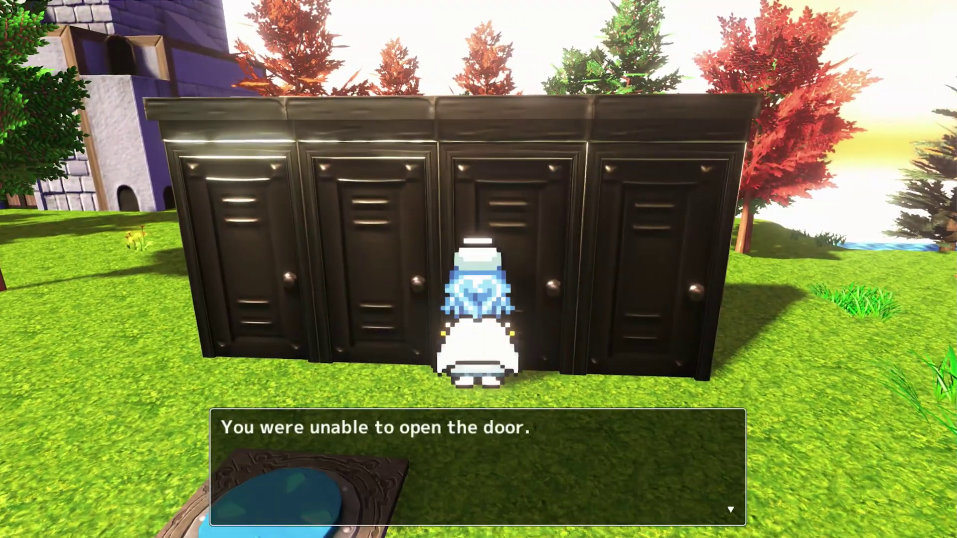
{"action": "key", "text": "Return"}
Step: Walk the character back over the blue button to switch it on
{"action": "key", "text": "Down"}
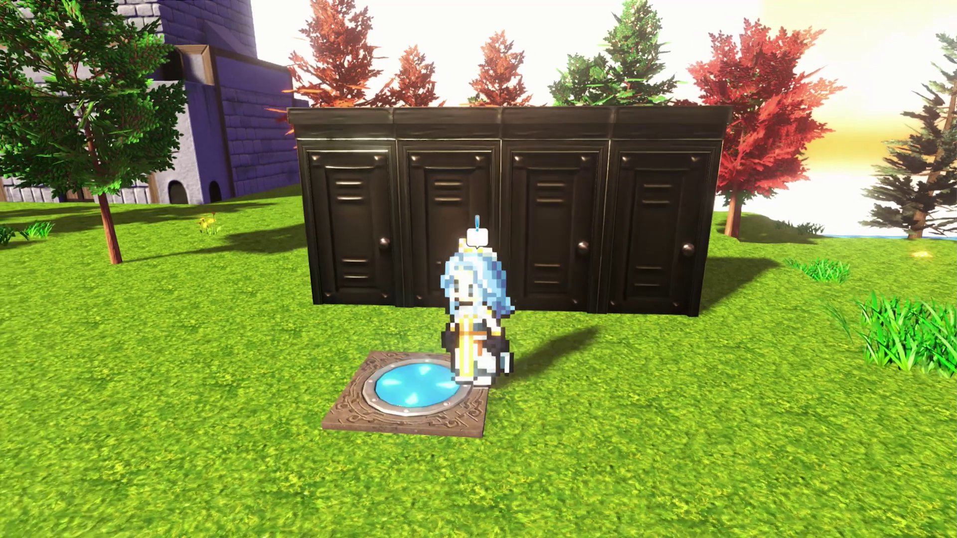
{"action": "key", "text": "Up"}
{"action": "key", "text": "Left"}
{"action": "key", "text": "Down"}
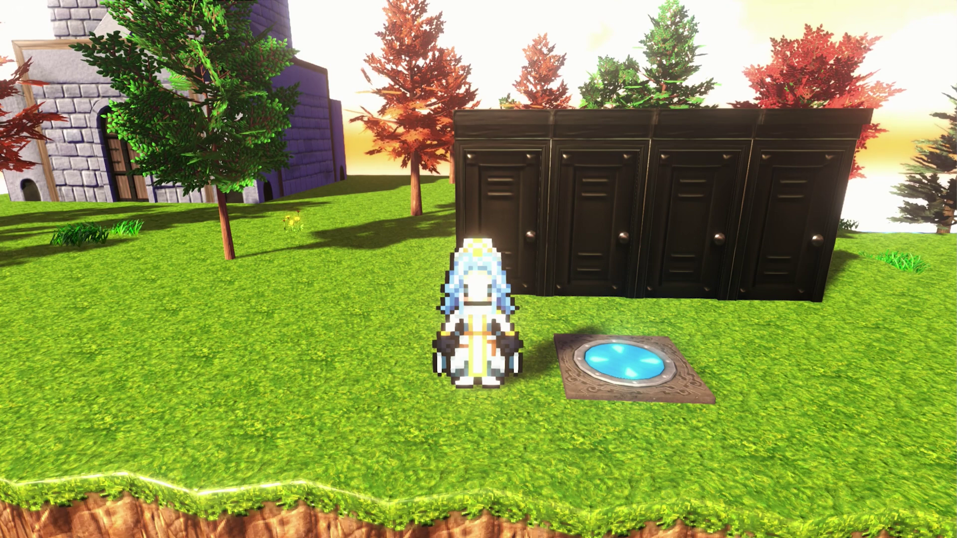
Step: Return the character to the four doors and test passing through them with the blue button on
{"action": "key", "text": "Right"}
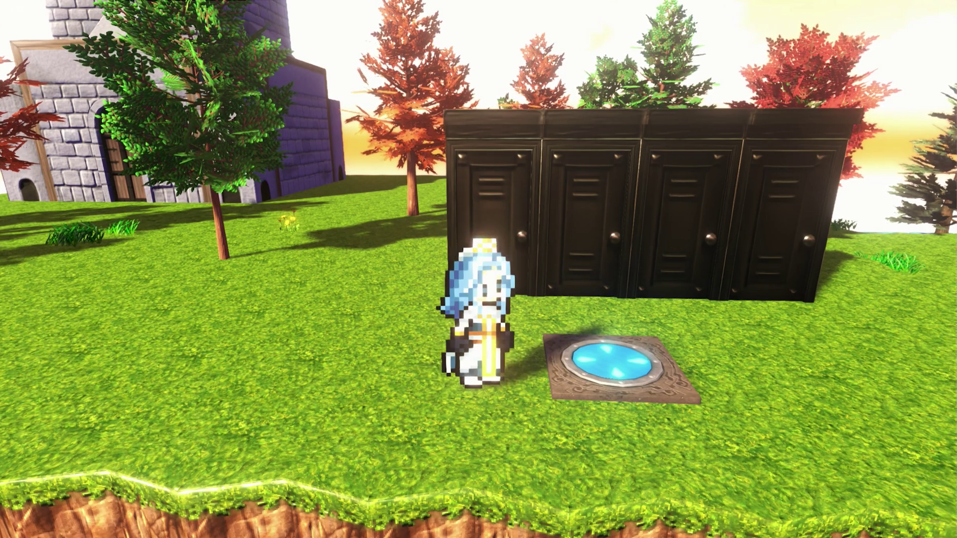
{"action": "key", "text": "Up"}
{"action": "key", "text": "Up"}
{"action": "key", "text": "Right"}
{"action": "key", "text": "Right"}
{"action": "key", "text": "Right"}
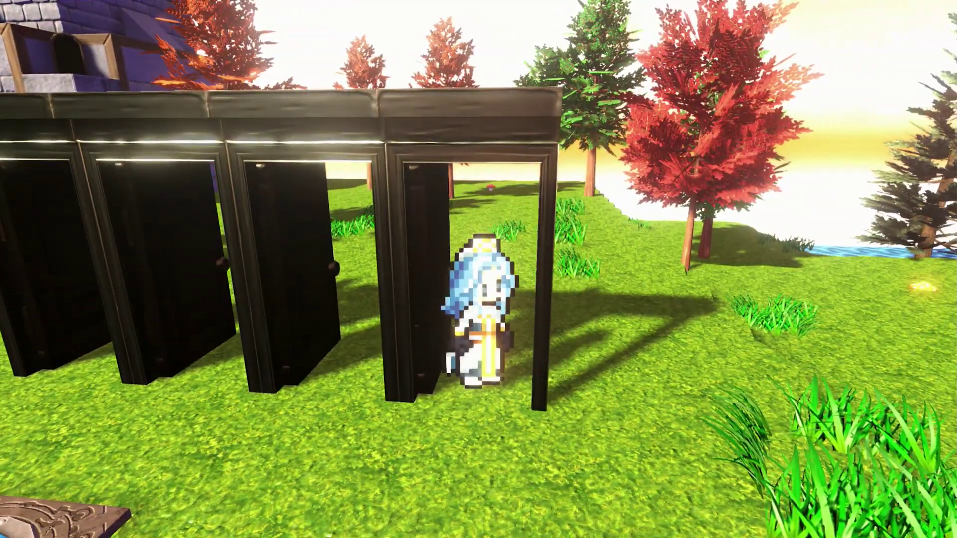
{"action": "key", "text": "Left"}
{"action": "key", "text": "Left"}
{"action": "key", "text": "Down"}
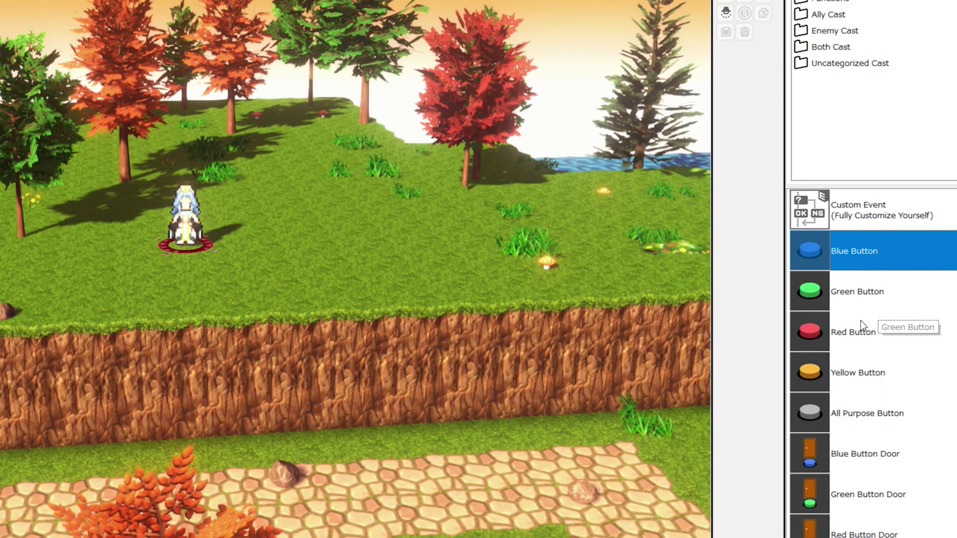
Step: Place a Blue Button event on the grass beside the start position, keeping its default graphics
{"action": "scroll", "coordinate": [811, 302], "scroll_direction": "down", "scroll_amount": 2}
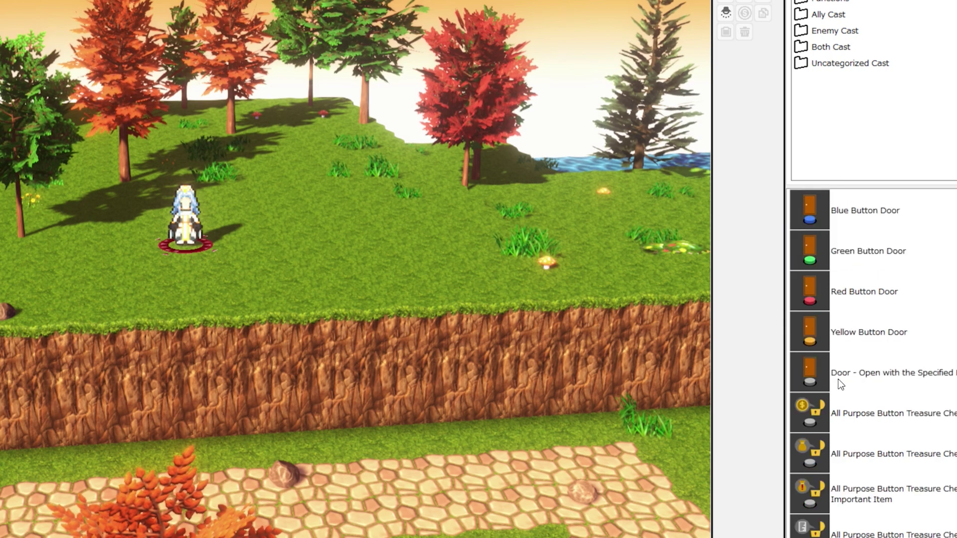
{"action": "scroll", "coordinate": [887, 294], "scroll_direction": "up", "scroll_amount": 2}
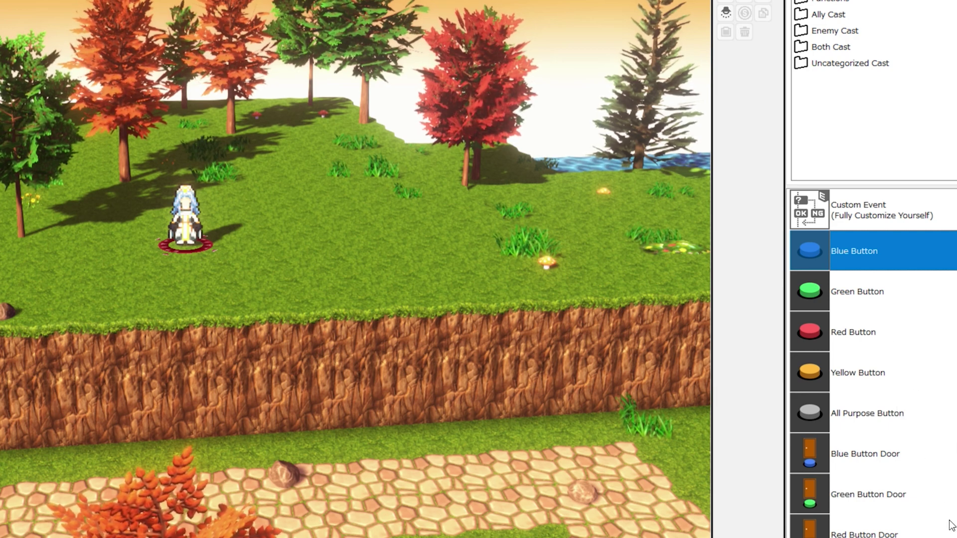
{"action": "scroll", "coordinate": [949, 527], "scroll_direction": "down", "scroll_amount": 2}
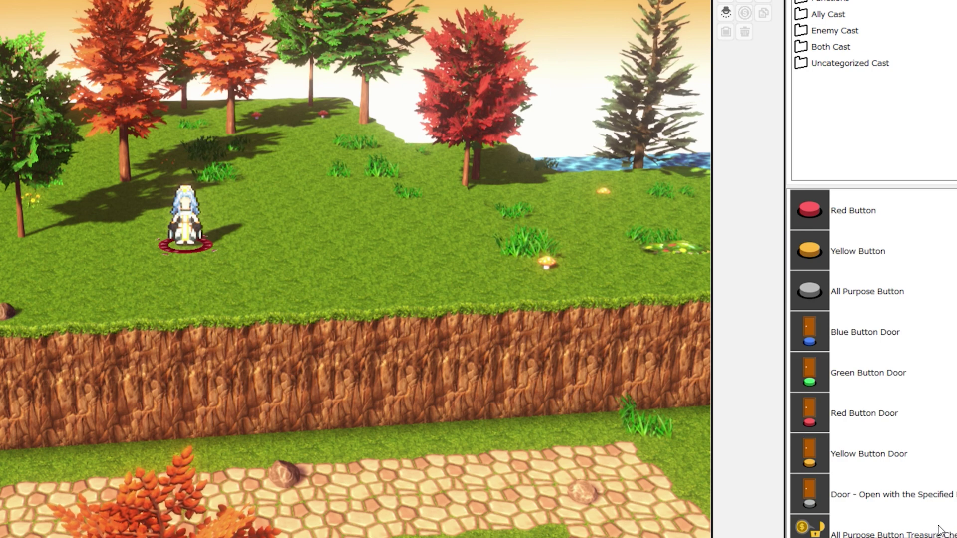
{"action": "scroll", "coordinate": [812, 375], "scroll_direction": "up", "scroll_amount": 2}
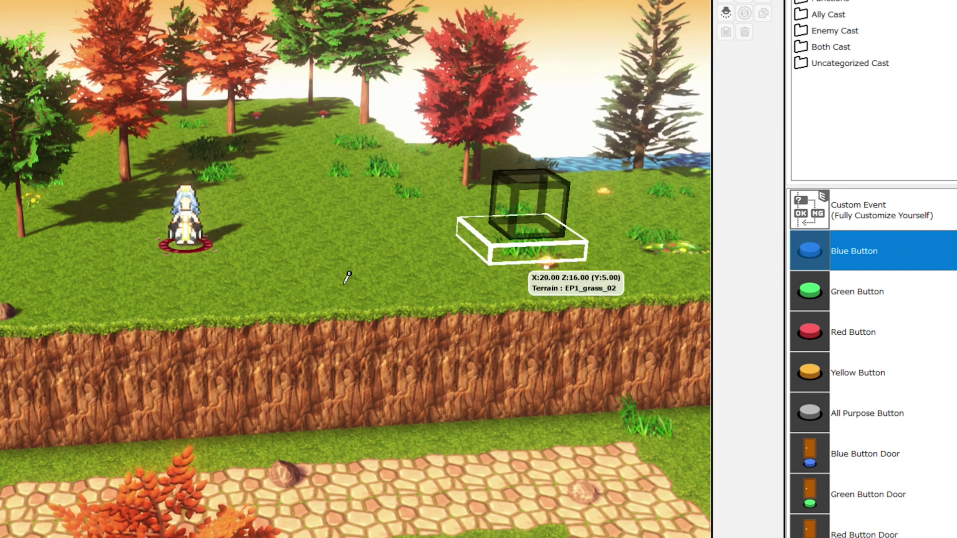
{"action": "left_click", "coordinate": [441, 294]}
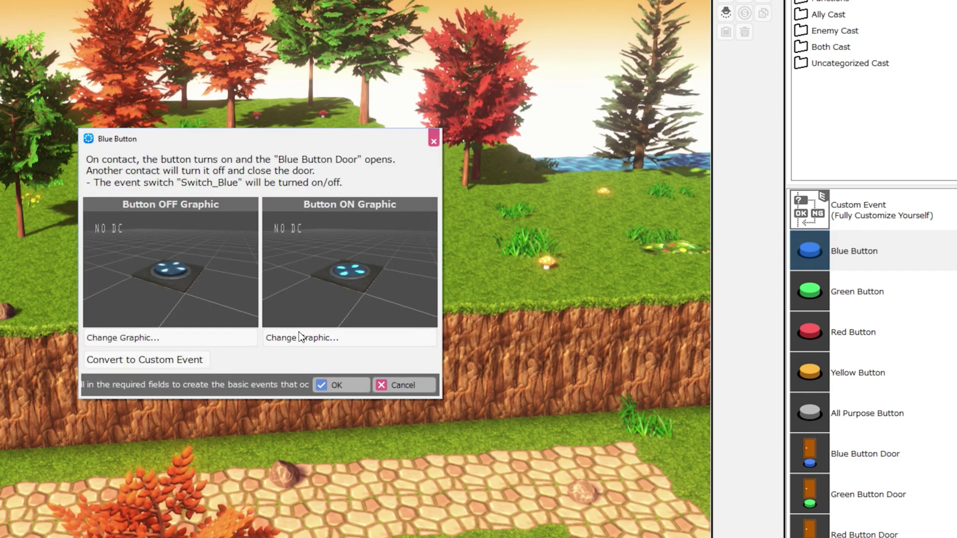
{"action": "left_click", "coordinate": [344, 386]}
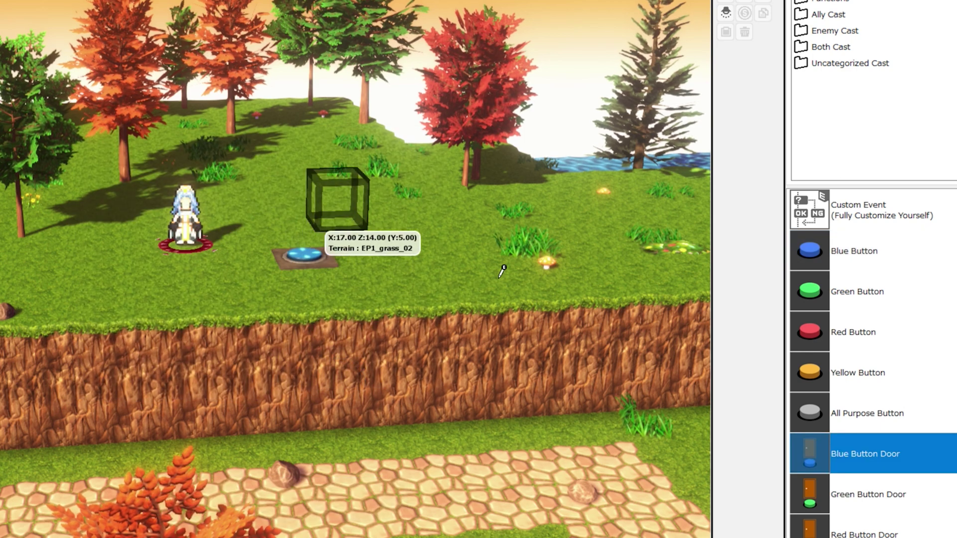
Step: Place a Blue Button Door event on the grass behind the blue button with its default settings
{"action": "left_click", "coordinate": [287, 222]}
{"action": "left_click", "coordinate": [350, 379]}
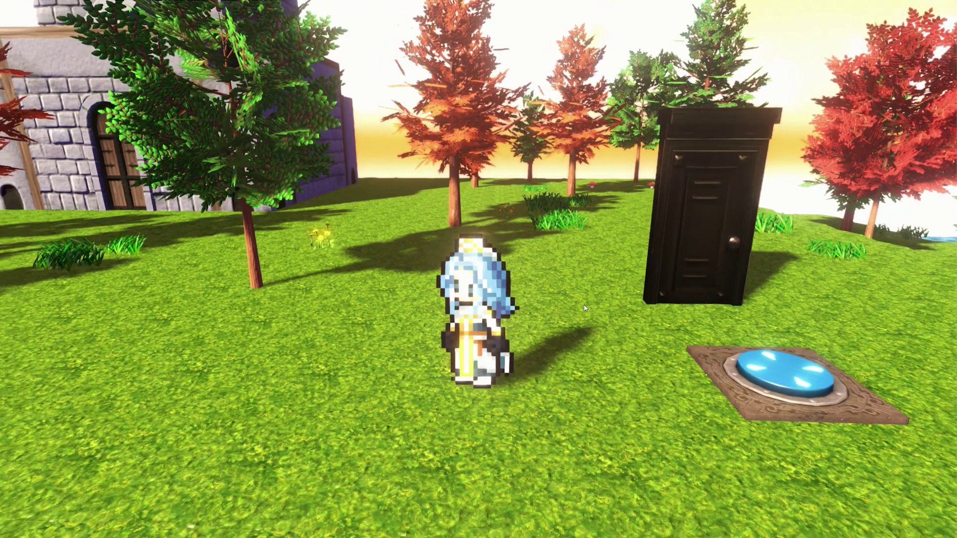
Step: Move the character onto and off the newly placed blue button in test play to toggle it
{"action": "key", "text": "Right"}
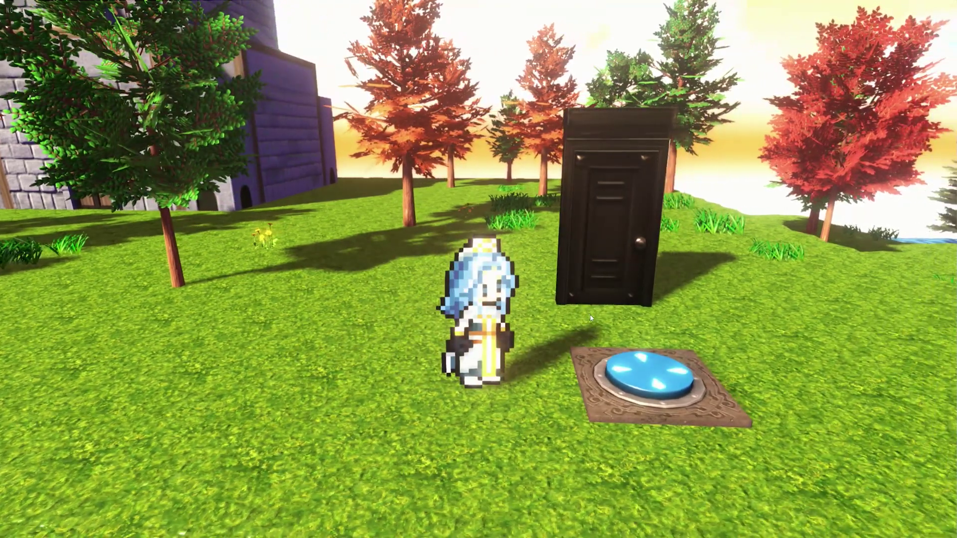
{"action": "key", "text": "Right"}
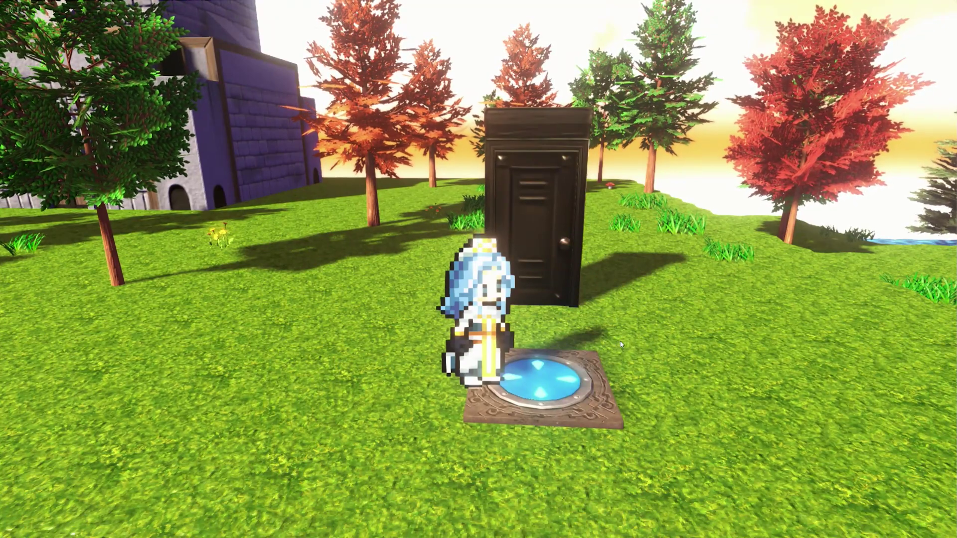
{"action": "key", "text": "Left"}
{"action": "key", "text": "Right"}
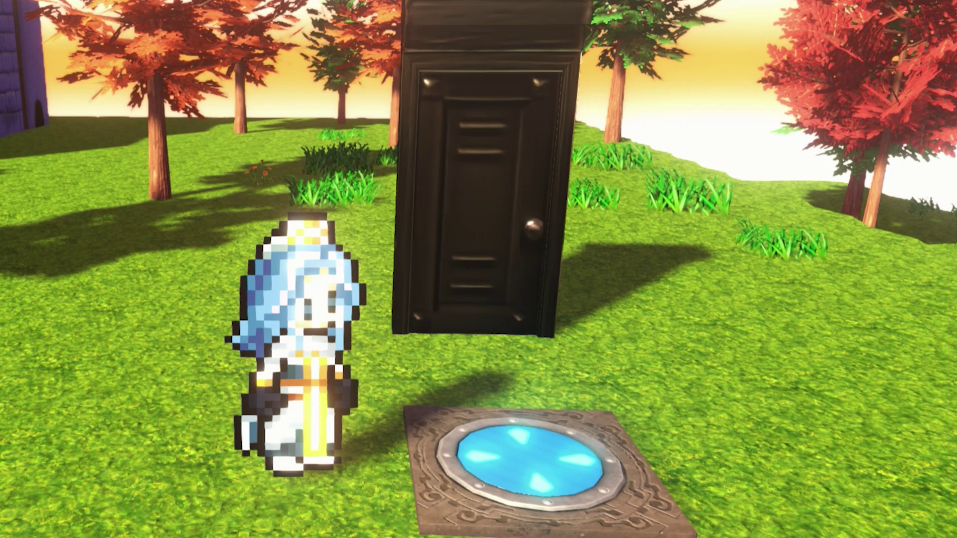
Step: Open the single door with the blue button on and move the character around its doorway
{"action": "key", "text": "w"}
{"action": "key", "text": "s"}
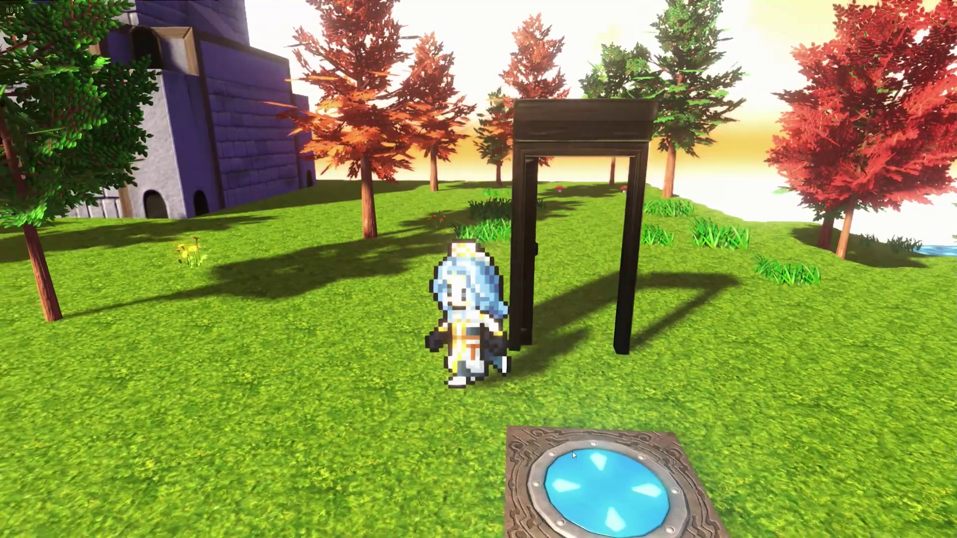
{"action": "key", "text": "Up"}
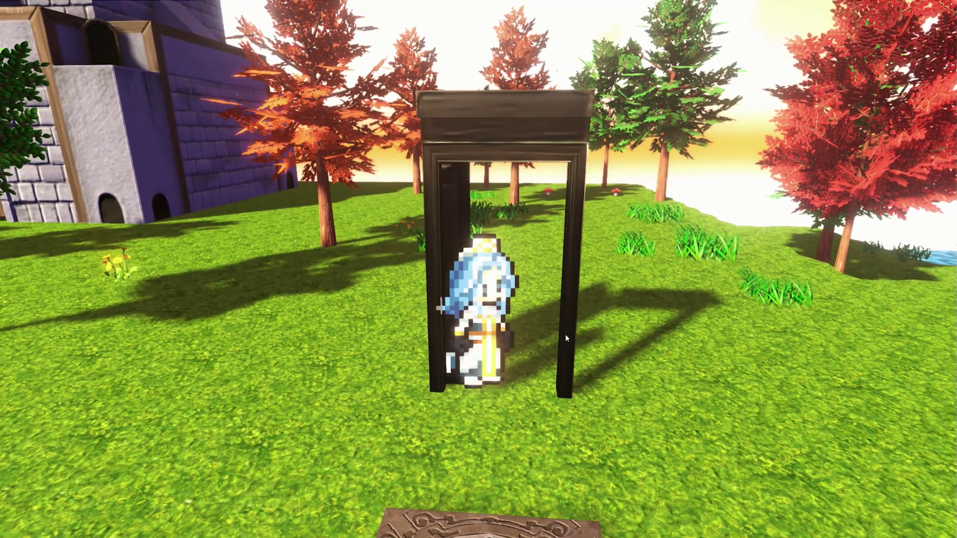
{"action": "key", "text": "Left"}
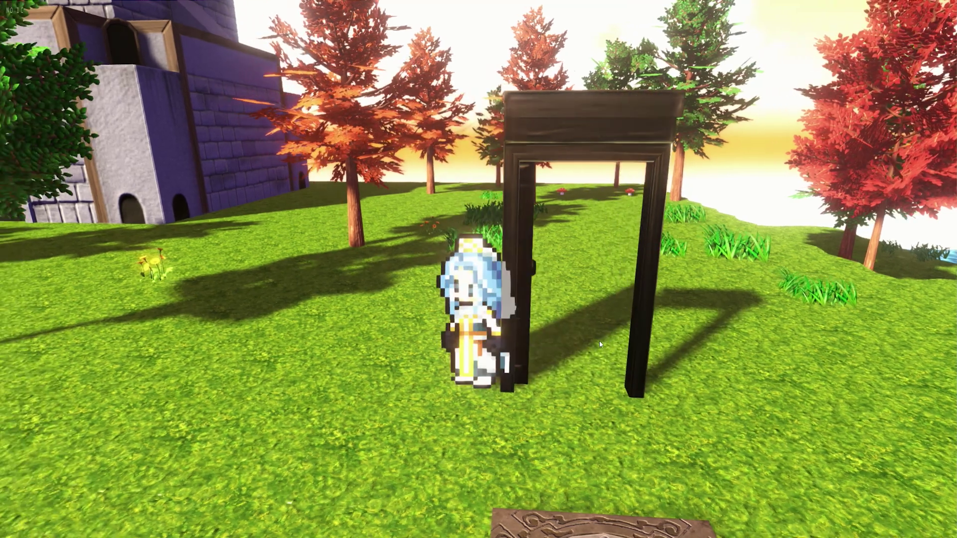
{"action": "key", "text": "Right"}
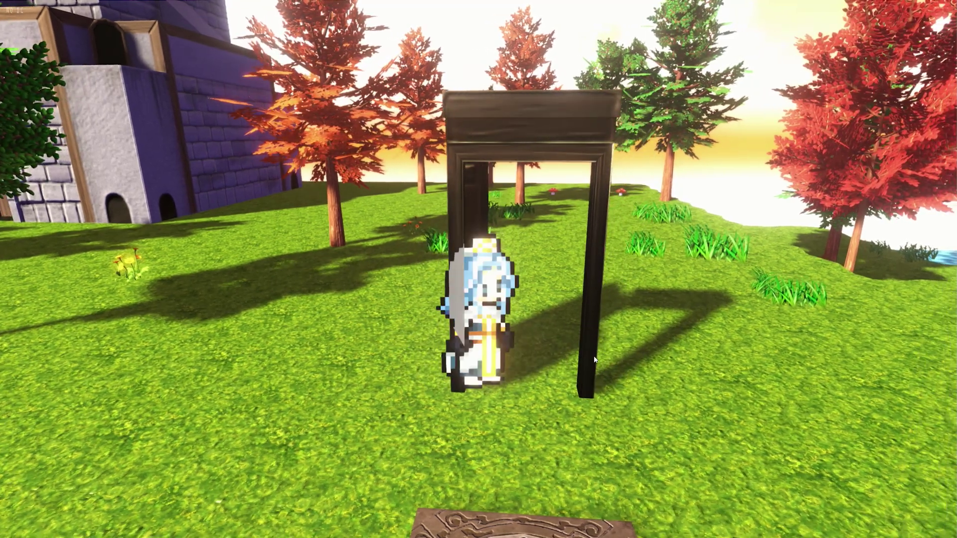
Step: Walk the character back to the blue button and test switching it off and the door's response
{"action": "key", "text": "Down"}
{"action": "key", "text": "Down"}
{"action": "key", "text": "Left"}
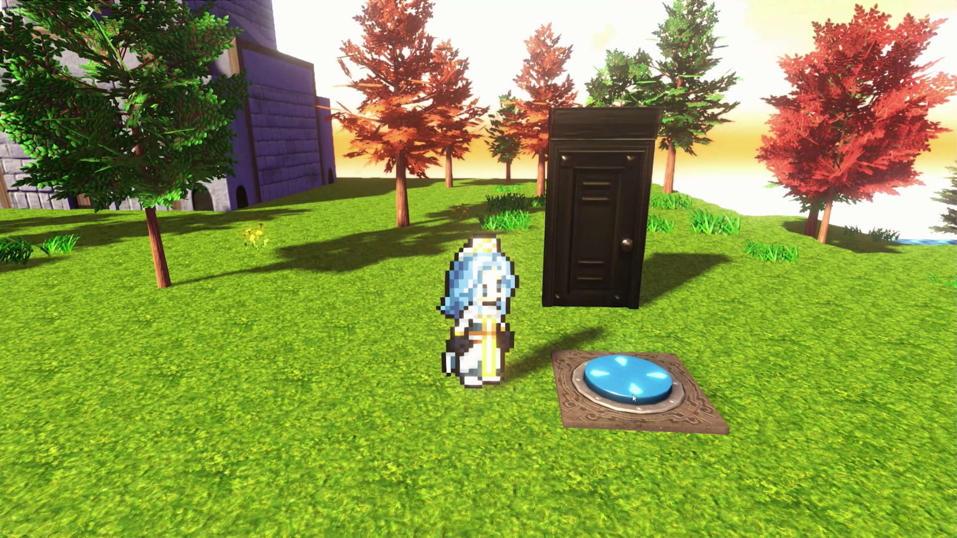
{"action": "key", "text": "w"}
{"action": "key", "text": "d"}
{"action": "key", "text": "s"}
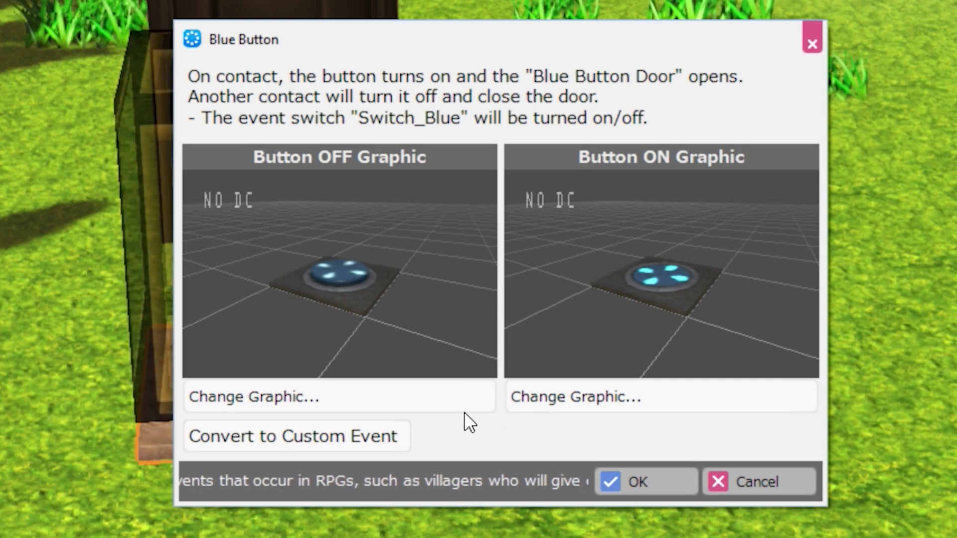
Step: Convert the Blue Button to a custom event and select its Off->On sheet
{"action": "left_click", "coordinate": [343, 438]}
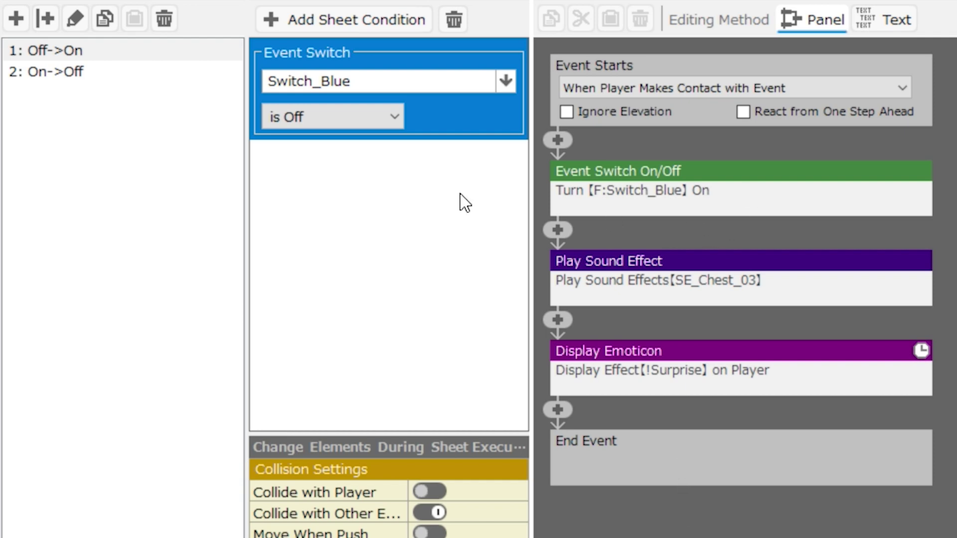
{"action": "left_click", "coordinate": [45, 51]}
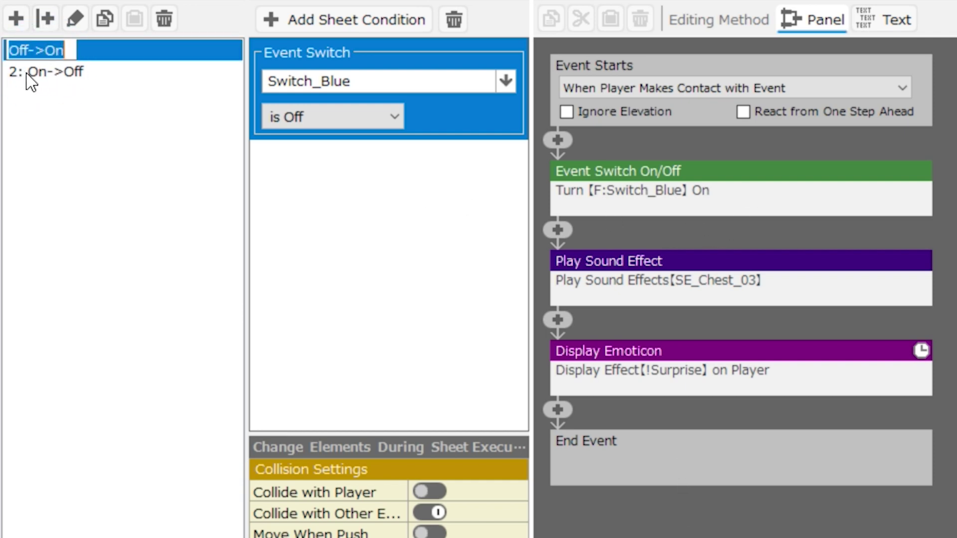
Step: Compare the conditions and commands of the On->Off sheet with those of the Off->On sheet
{"action": "left_click", "coordinate": [50, 75]}
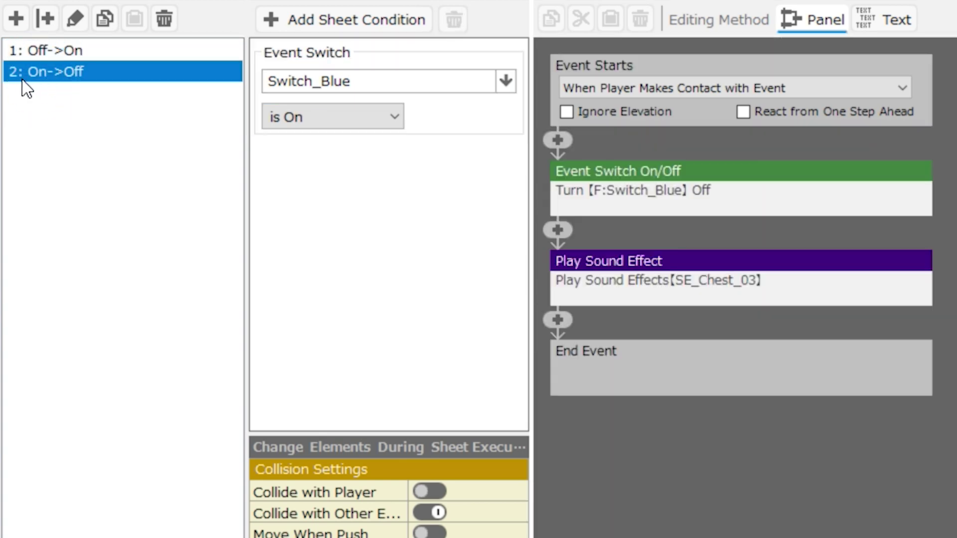
{"action": "left_click", "coordinate": [73, 52]}
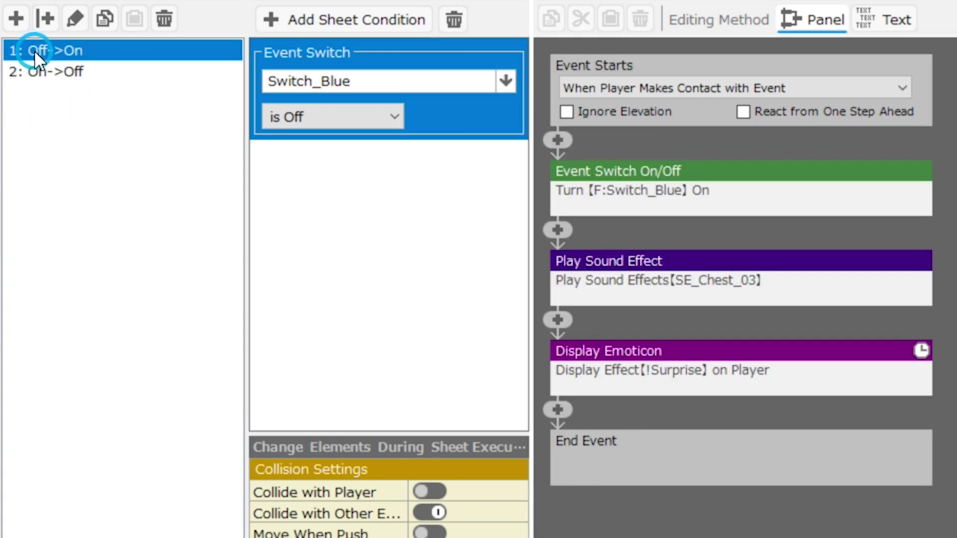
{"action": "left_click", "coordinate": [34, 50]}
{"action": "left_click", "coordinate": [106, 181]}
Step: Examine the settings of the Off->On sheet's Event Switch On/Off, Play Sound Effect and Display Emoticon commands
{"action": "left_click", "coordinate": [749, 171]}
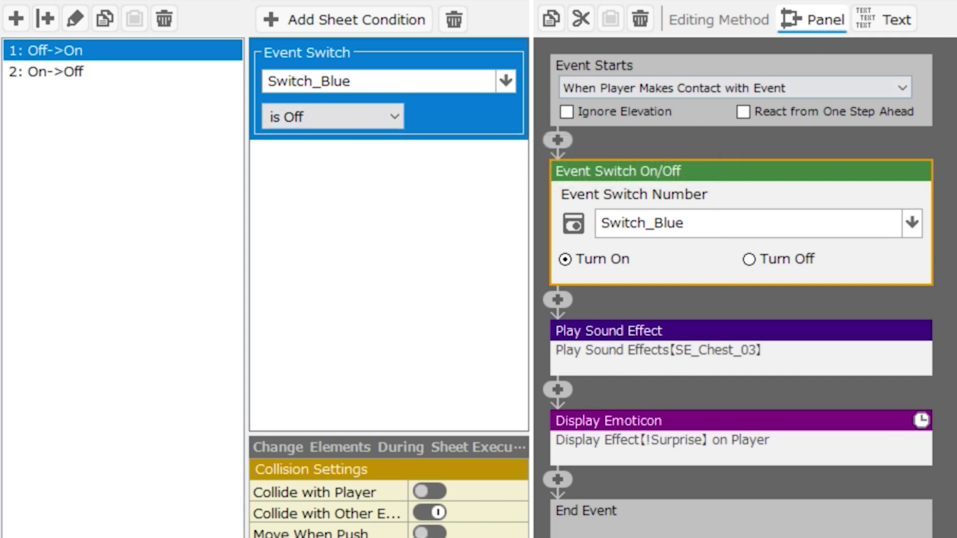
{"action": "left_click", "coordinate": [709, 352]}
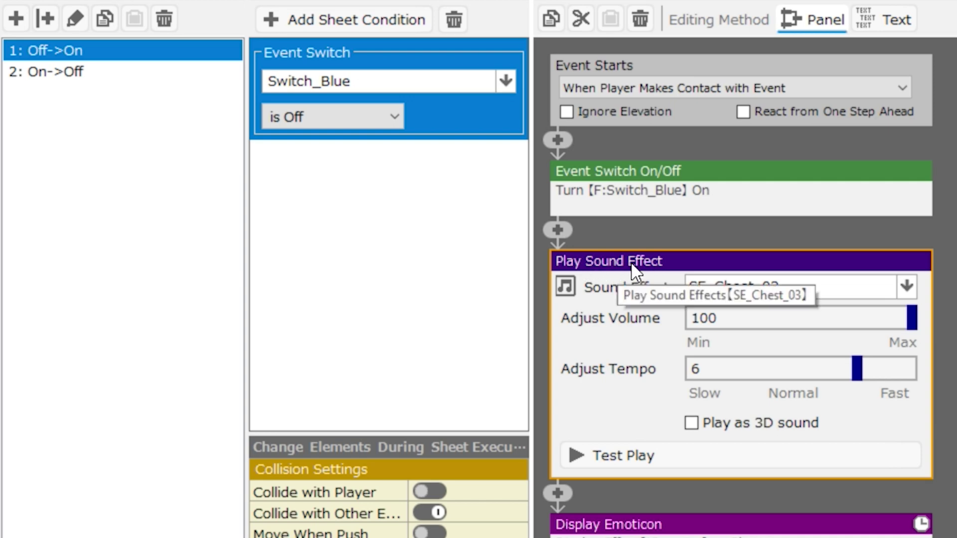
{"action": "left_click", "coordinate": [659, 526]}
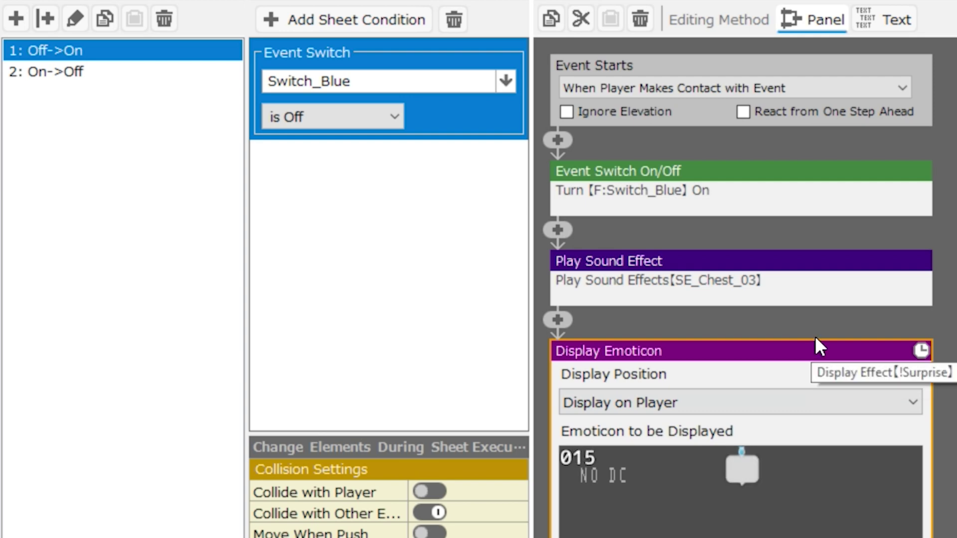
{"action": "right_click", "coordinate": [817, 351]}
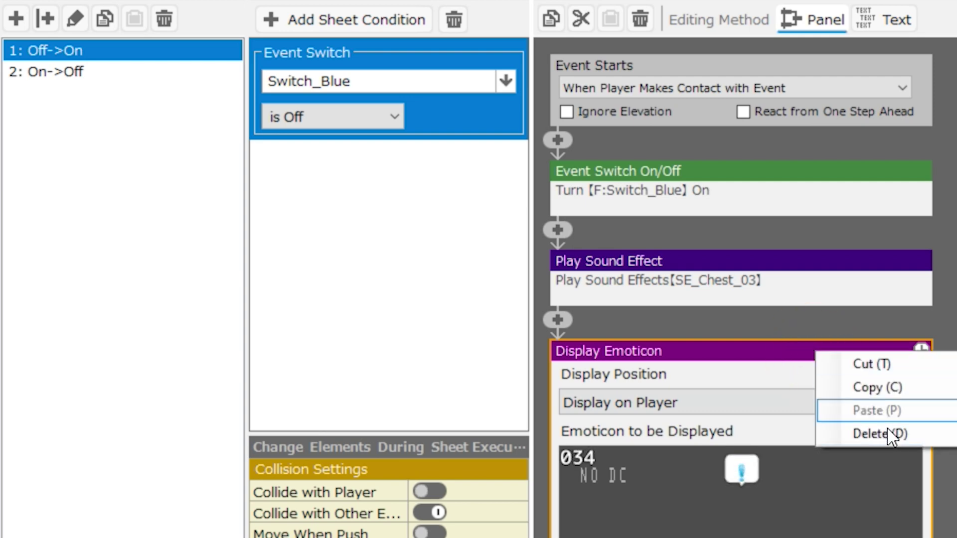
{"action": "left_click", "coordinate": [779, 493]}
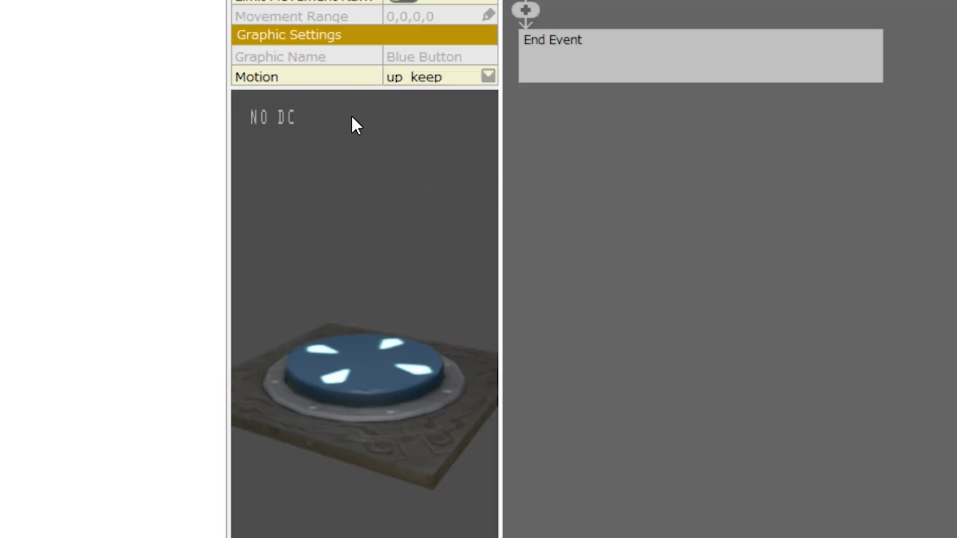
Step: Preview the Blue Button's up_keep, push_keep, up and push motions in the graphic settings
{"action": "left_click", "coordinate": [392, 78]}
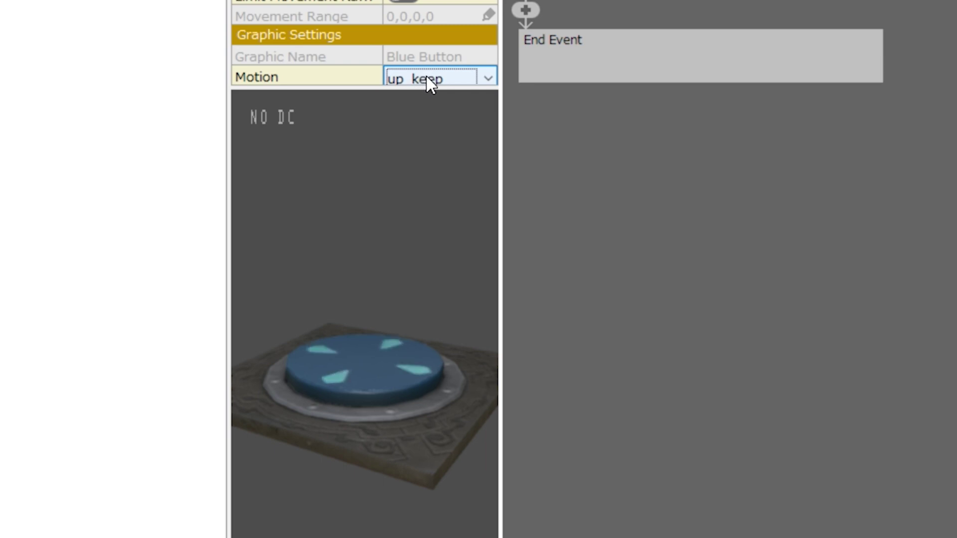
{"action": "left_click", "coordinate": [432, 79]}
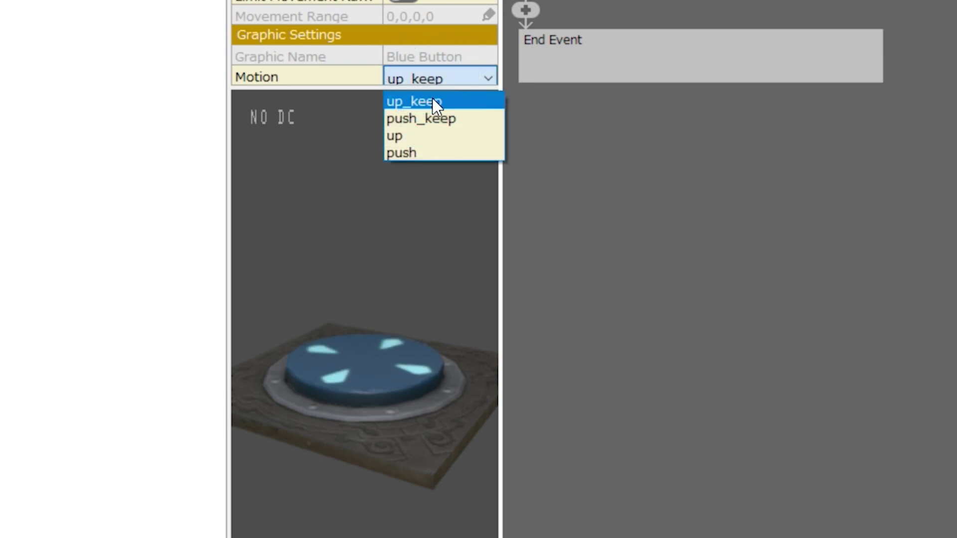
{"action": "left_click", "coordinate": [432, 99]}
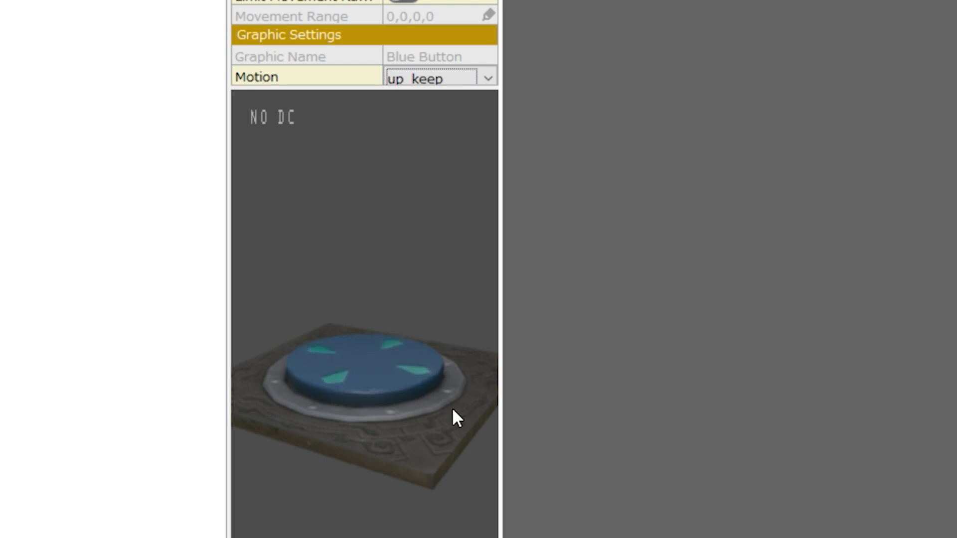
{"action": "left_click", "coordinate": [432, 80]}
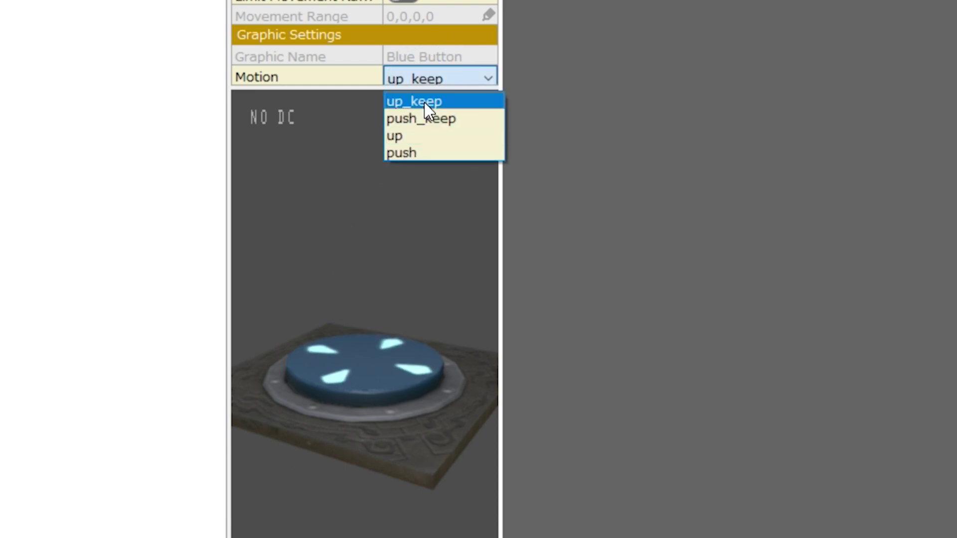
{"action": "left_click", "coordinate": [427, 119]}
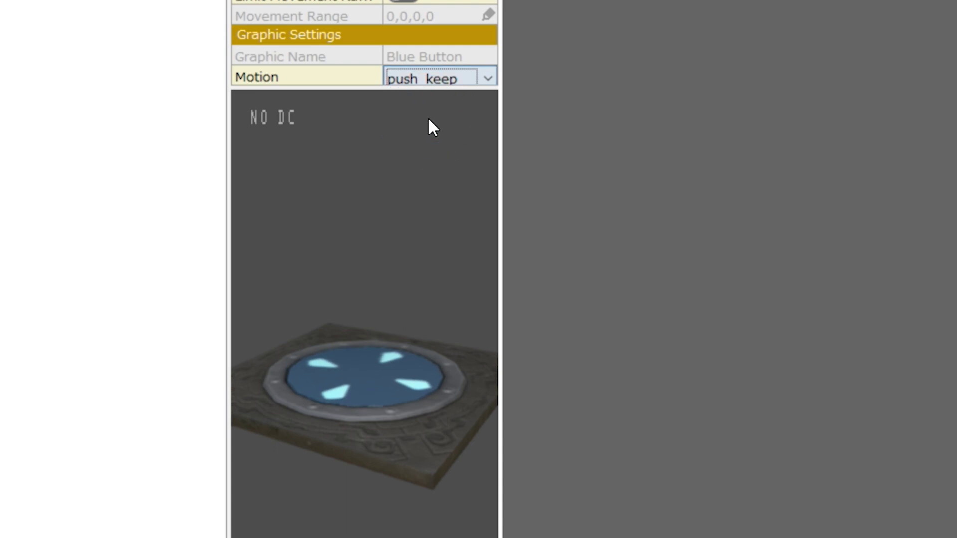
{"action": "left_click", "coordinate": [432, 80]}
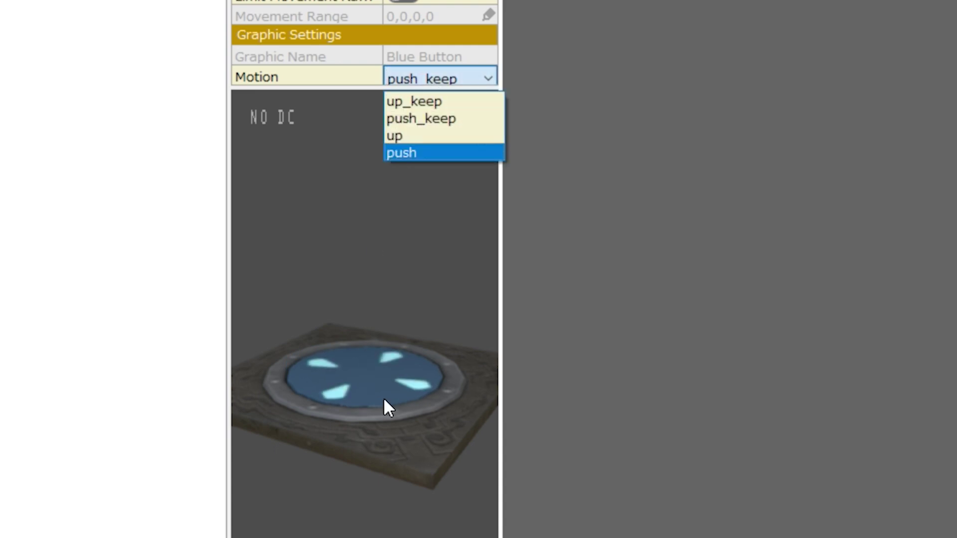
{"action": "left_click", "coordinate": [429, 136]}
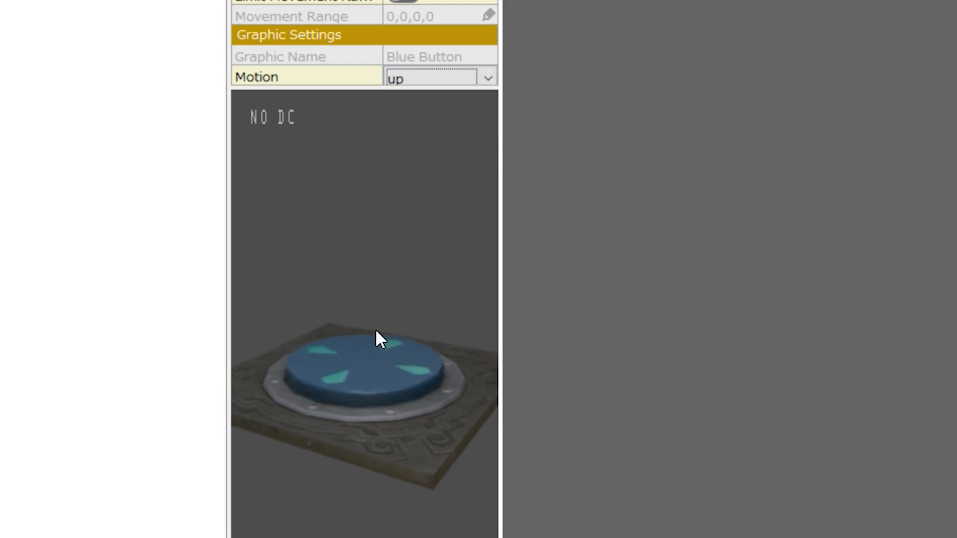
{"action": "left_click", "coordinate": [438, 79]}
{"action": "left_click", "coordinate": [418, 153]}
{"action": "left_click", "coordinate": [433, 80]}
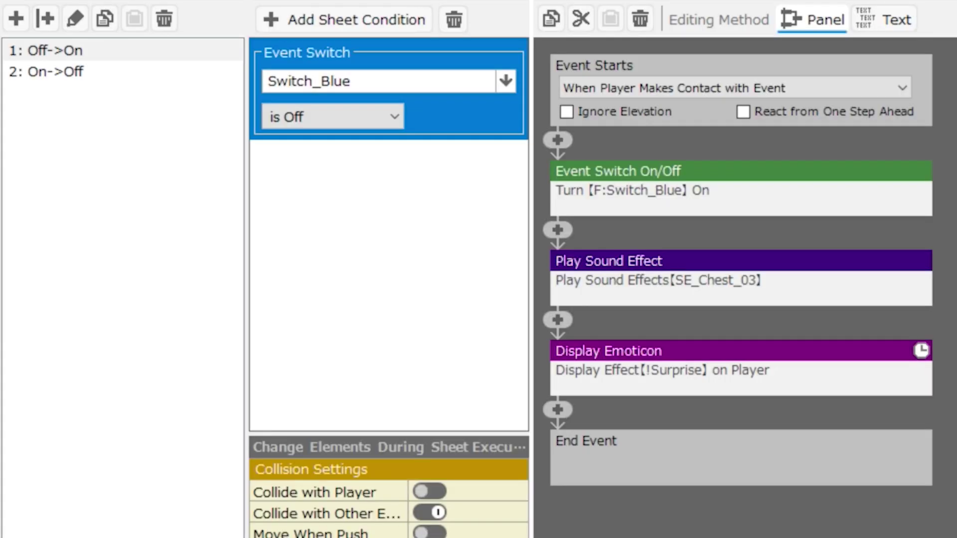
Step: Inspect the On->Off sheet's start trigger, its command turning Switch_Blue off, and its sound effect
{"action": "left_click", "coordinate": [52, 76]}
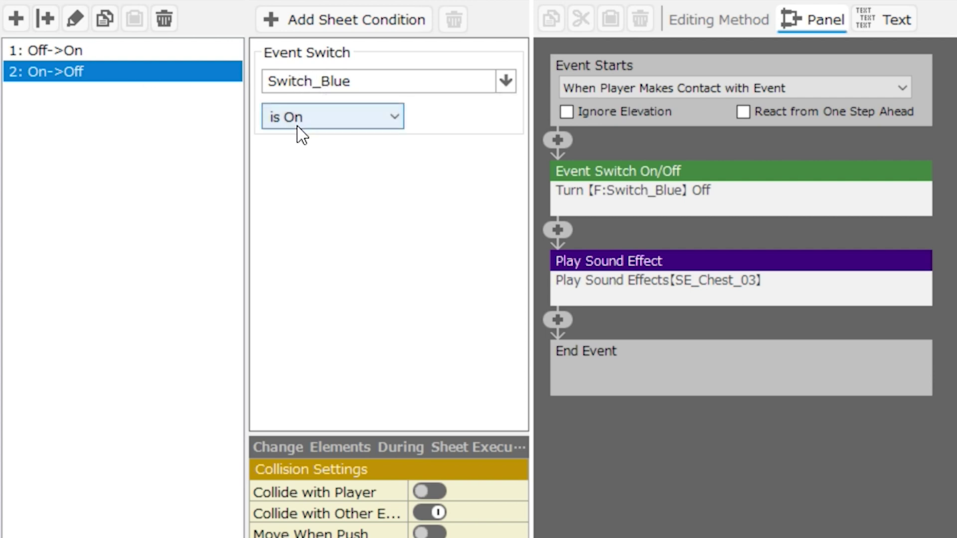
{"action": "left_click", "coordinate": [650, 88]}
{"action": "left_click", "coordinate": [659, 87]}
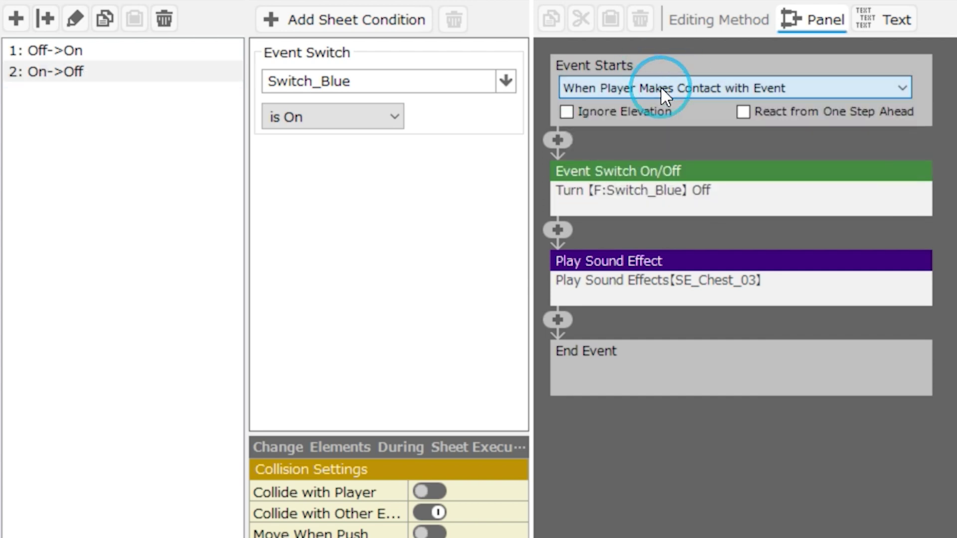
{"action": "left_click", "coordinate": [635, 208]}
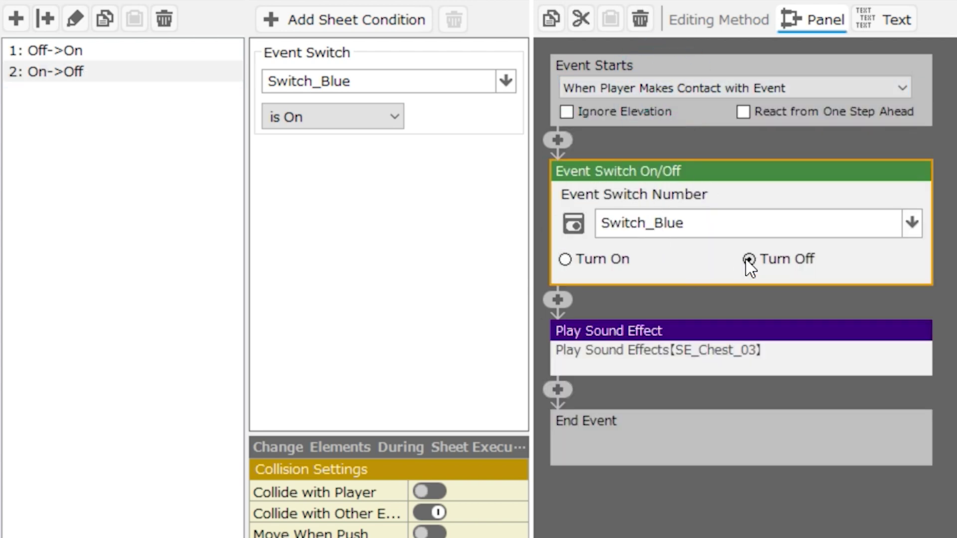
{"action": "left_click", "coordinate": [777, 348]}
{"action": "left_click", "coordinate": [696, 202]}
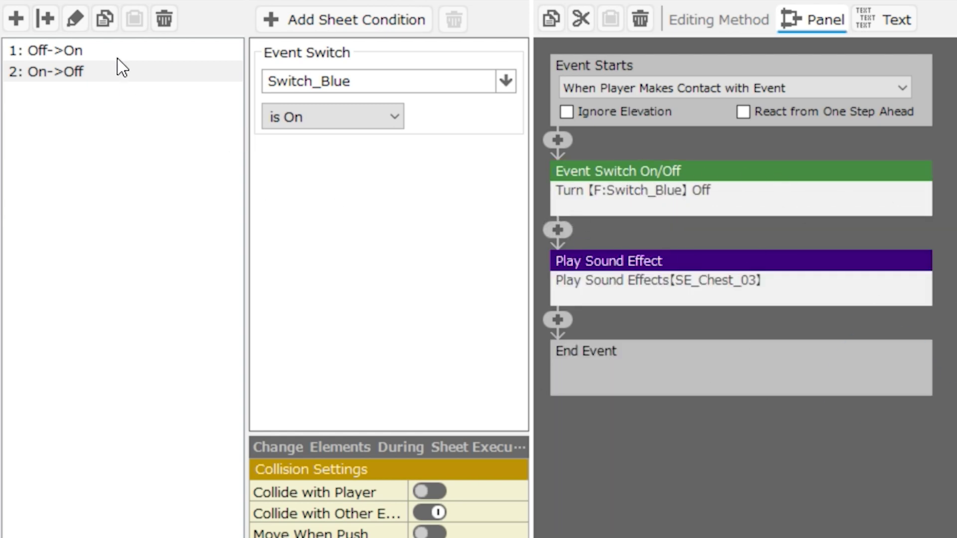
Step: Look through the value variables available for the Off->On sheet's Event Switch On/Off command
{"action": "left_click", "coordinate": [121, 52]}
{"action": "left_click", "coordinate": [653, 190]}
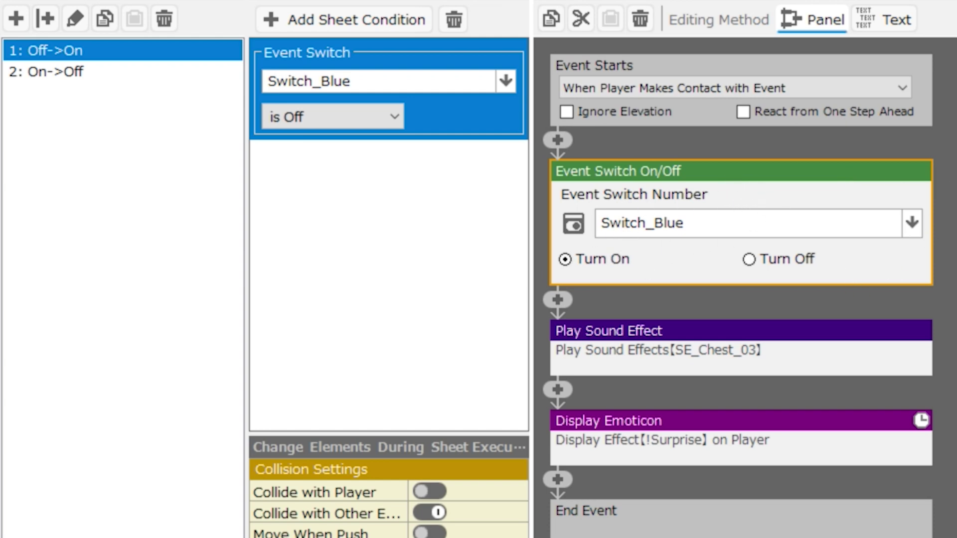
{"action": "left_click", "coordinate": [703, 226]}
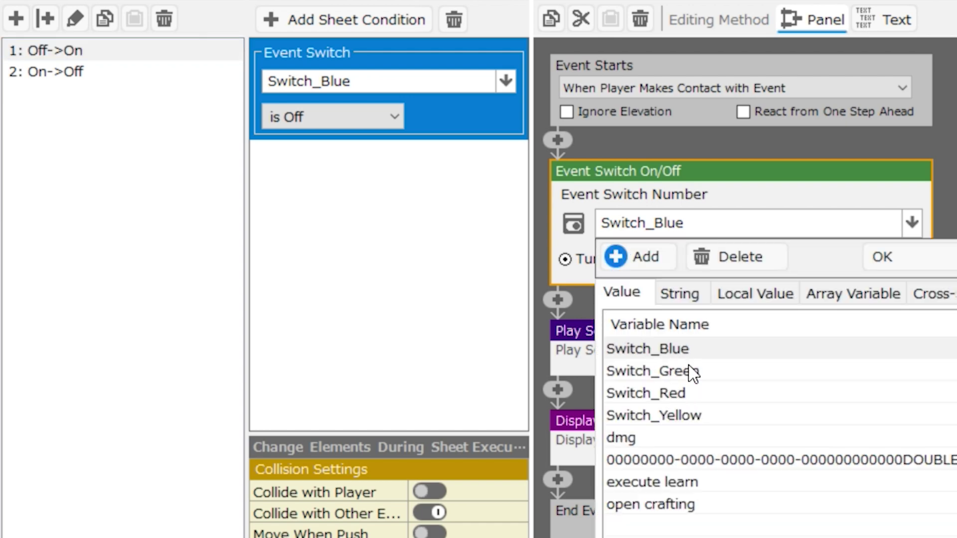
{"action": "left_click", "coordinate": [690, 371]}
{"action": "left_click", "coordinate": [685, 416]}
{"action": "left_click", "coordinate": [683, 437]}
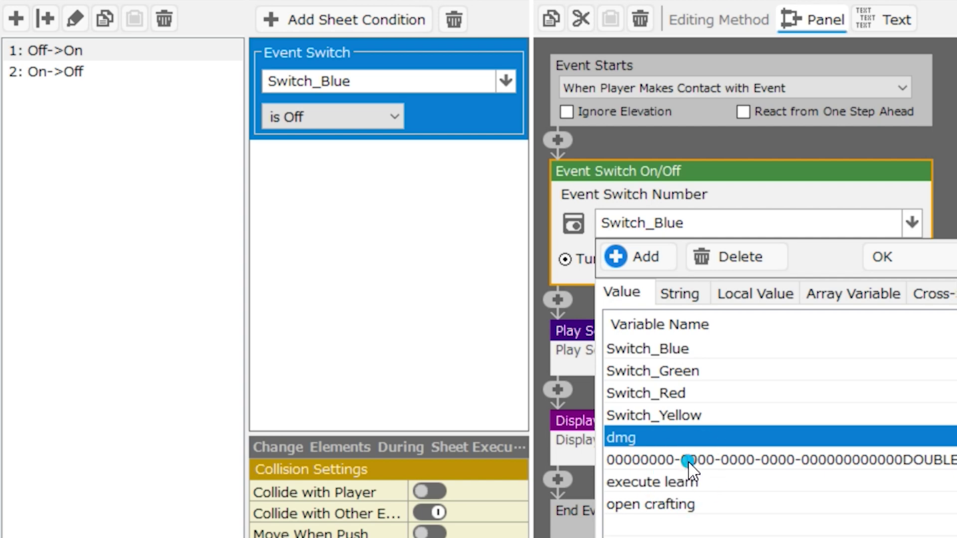
{"action": "left_click", "coordinate": [688, 460]}
{"action": "left_click", "coordinate": [677, 482]}
{"action": "left_click", "coordinate": [684, 504]}
{"action": "left_click", "coordinate": [669, 415]}
{"action": "left_click", "coordinate": [664, 371]}
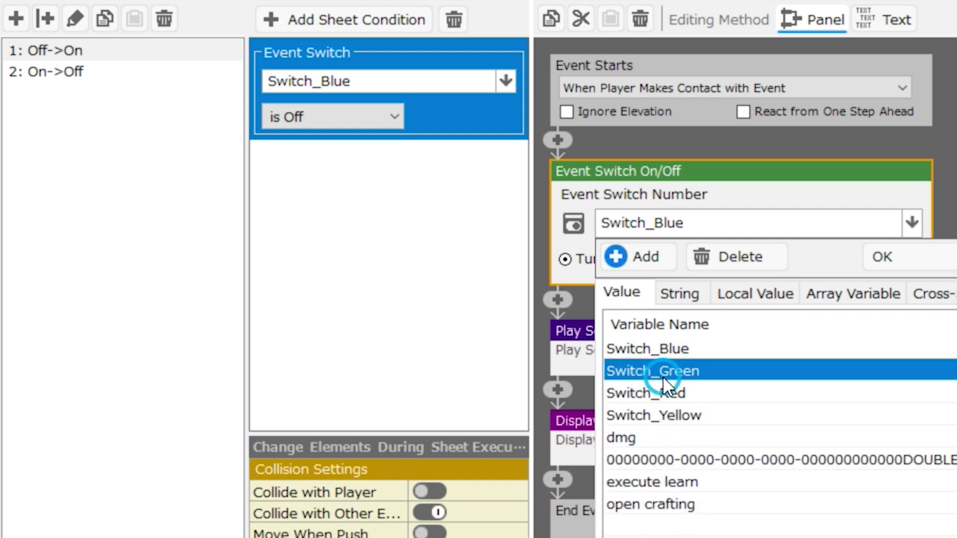
{"action": "left_click", "coordinate": [669, 351]}
Step: Add a new value variable and assign it to the Off->On sheet's Event Switch On/Off command
{"action": "left_click", "coordinate": [651, 265]}
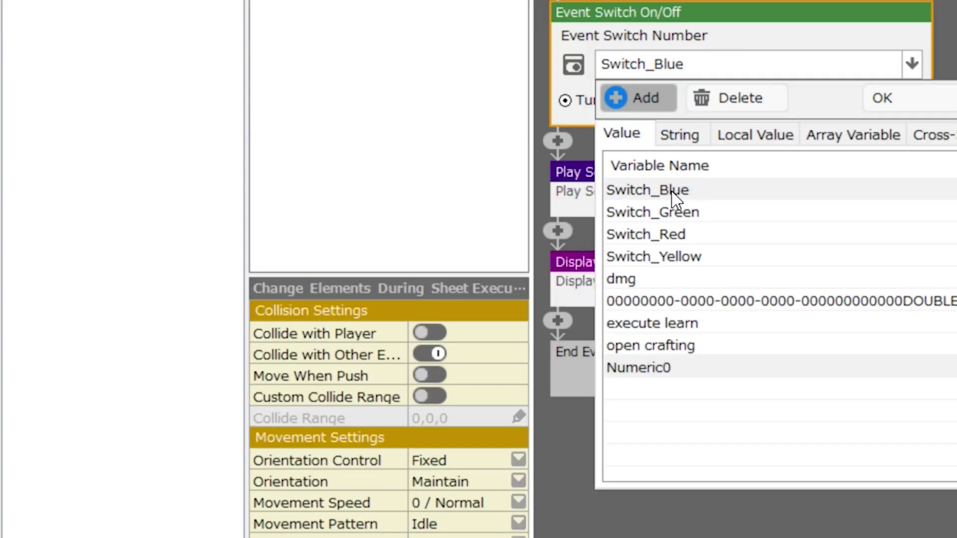
{"action": "left_click", "coordinate": [680, 529]}
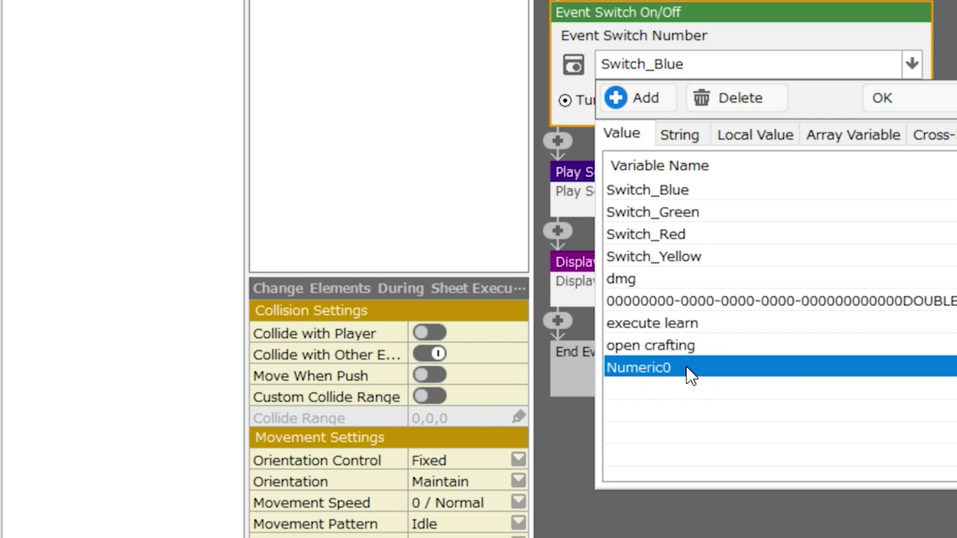
{"action": "left_click", "coordinate": [674, 369]}
{"action": "key", "text": "Return"}
{"action": "left_click", "coordinate": [669, 399]}
{"action": "double_click", "coordinate": [678, 372]}
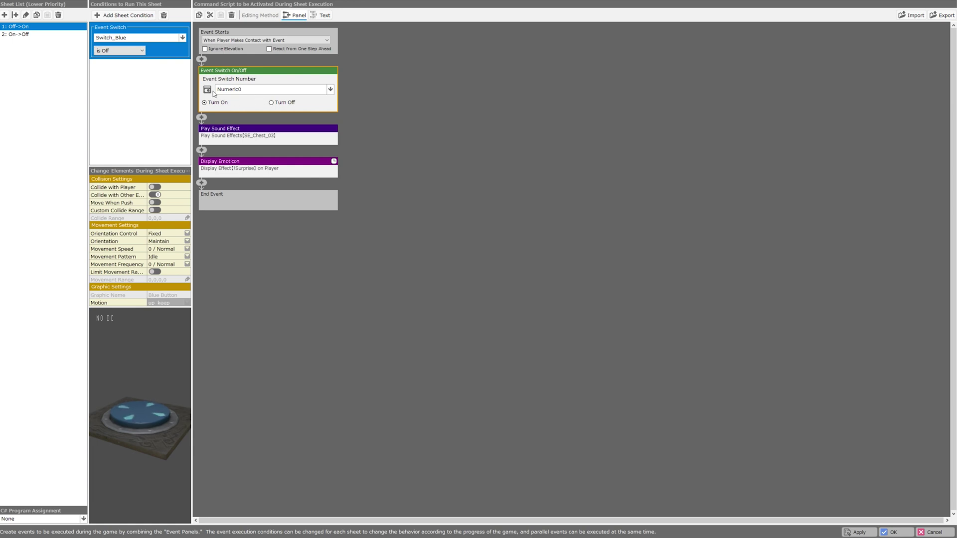
{"action": "left_click", "coordinate": [262, 92]}
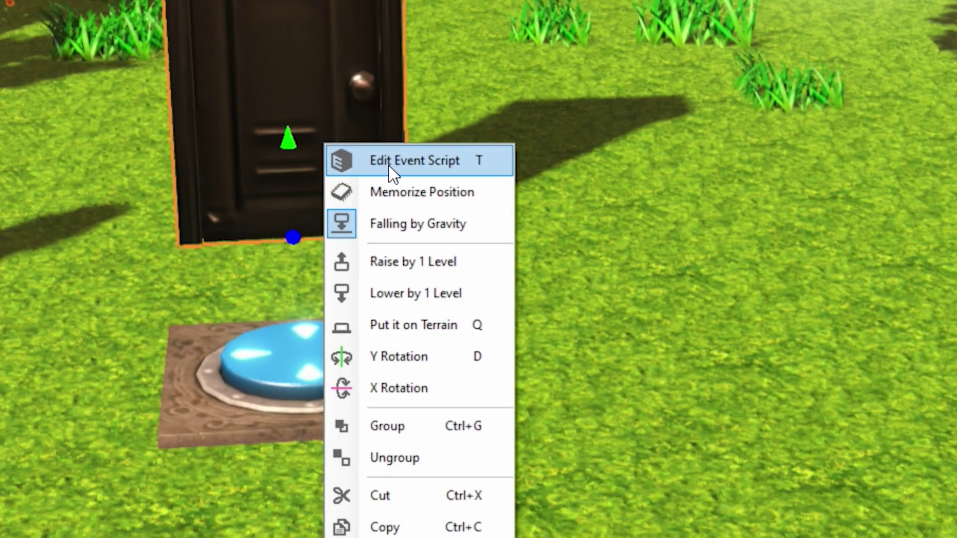
Step: Open the door's event script and view its commands as text before returning to the panel view
{"action": "left_click", "coordinate": [391, 165]}
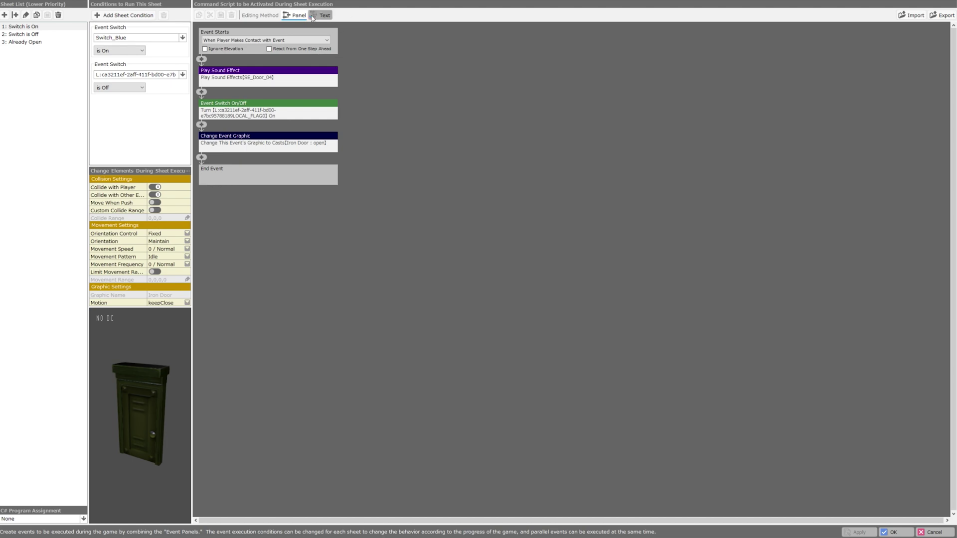
{"action": "left_click", "coordinate": [312, 15]}
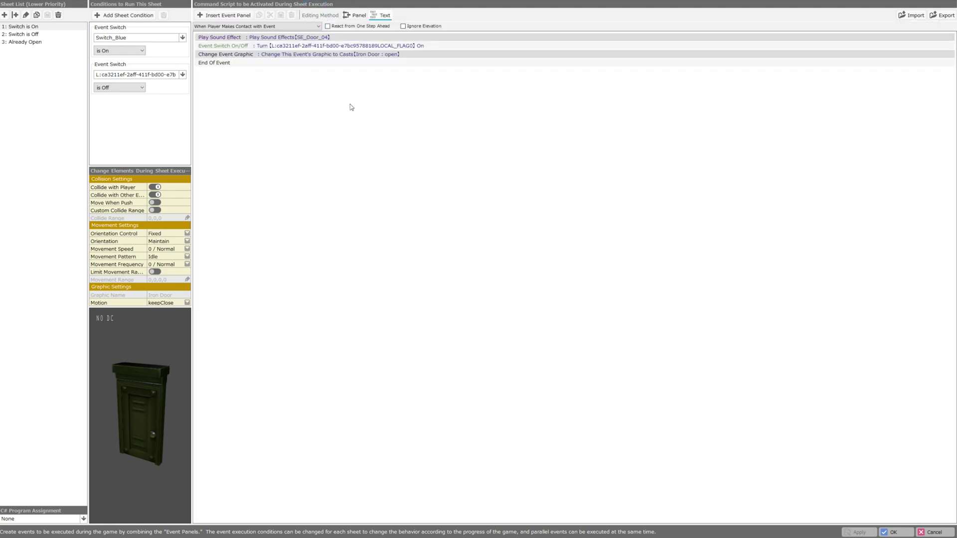
{"action": "left_click", "coordinate": [357, 16]}
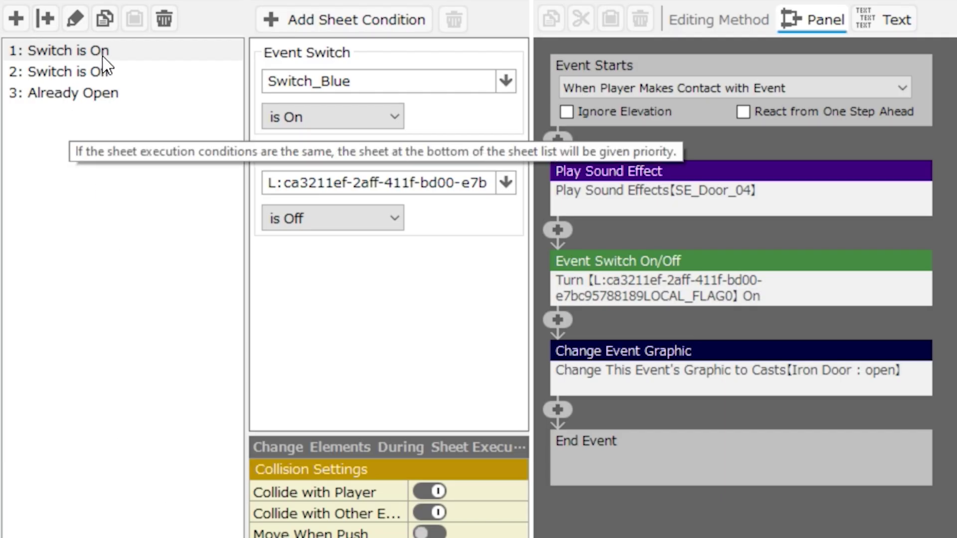
Step: Review the door event's Switch is On, Switch is Off and Already Open sheets
{"action": "left_click", "coordinate": [80, 52]}
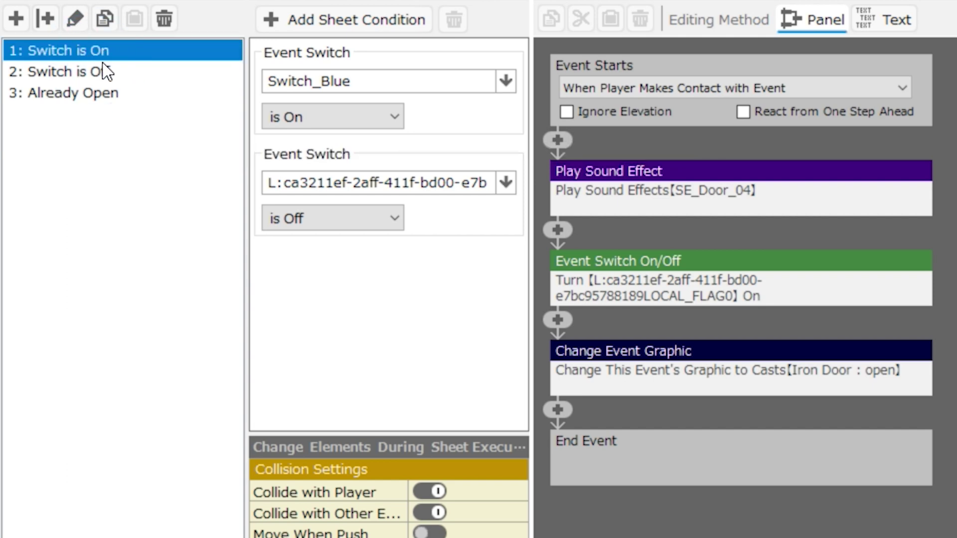
{"action": "left_click", "coordinate": [116, 71]}
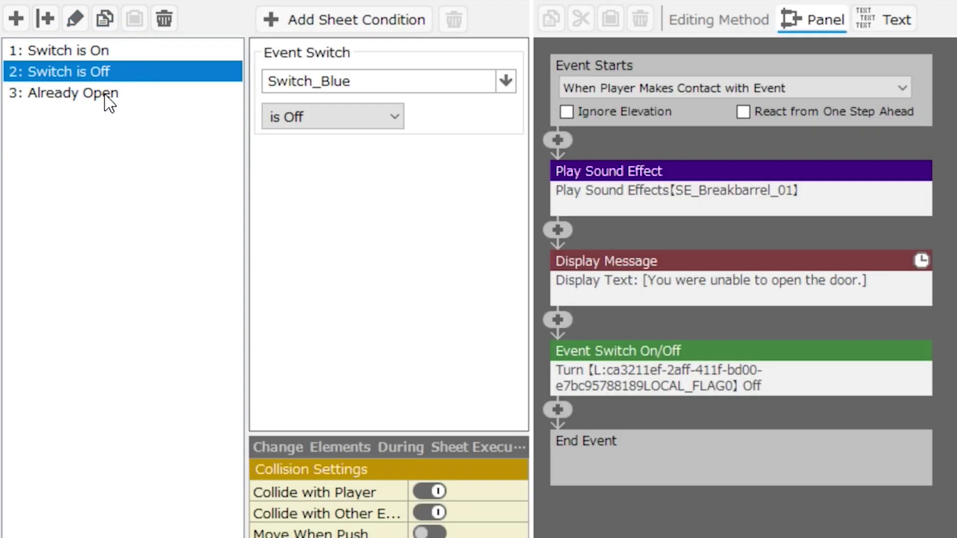
{"action": "left_click", "coordinate": [110, 94]}
Step: Examine the Switch is On sheet's two conditions, Switch_Blue being on and the door's local switch being off
{"action": "left_click", "coordinate": [102, 56]}
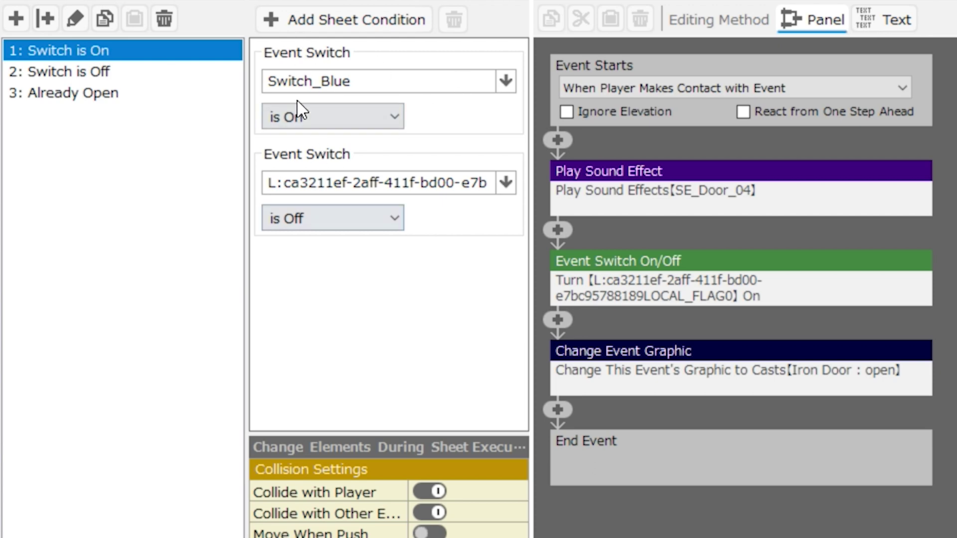
{"action": "left_click", "coordinate": [312, 52]}
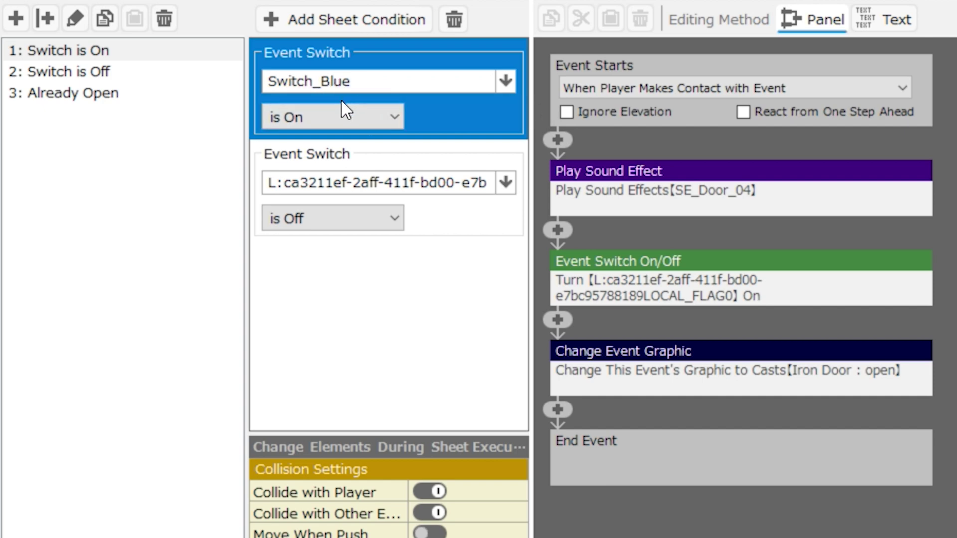
{"action": "left_click", "coordinate": [340, 158]}
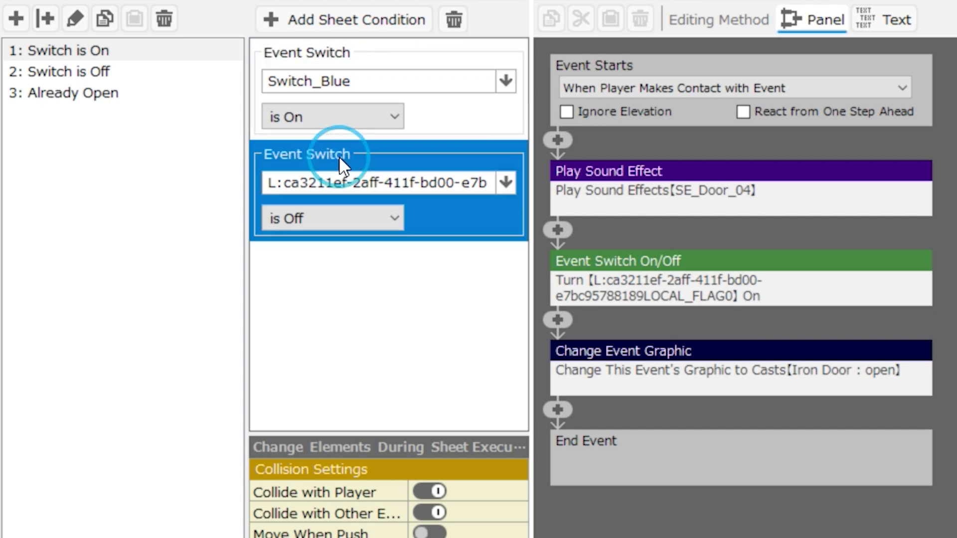
Step: Inspect the local variable chosen in the Switch is On sheet's second condition and compare the conditions of the Switch is Off and Already Open sheets
{"action": "left_click", "coordinate": [293, 184]}
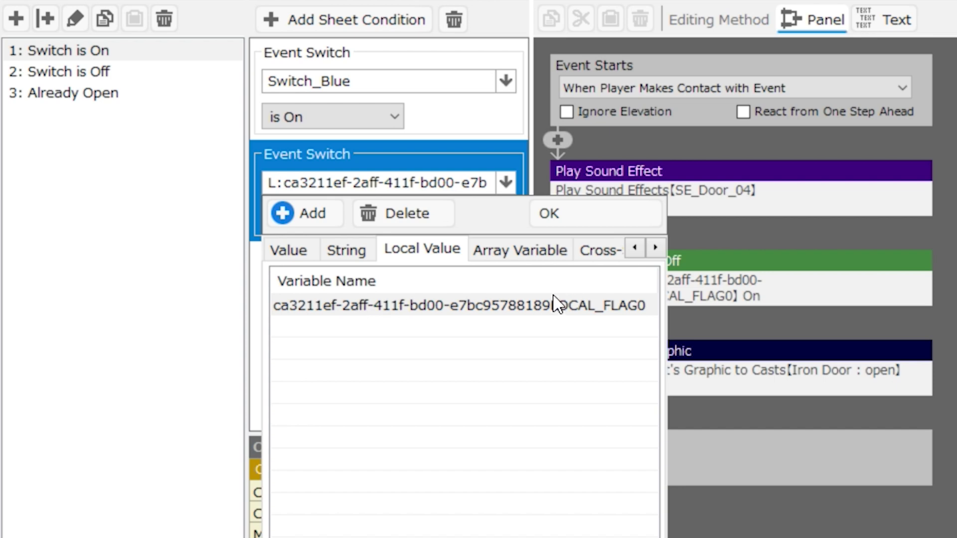
{"action": "left_click", "coordinate": [303, 159]}
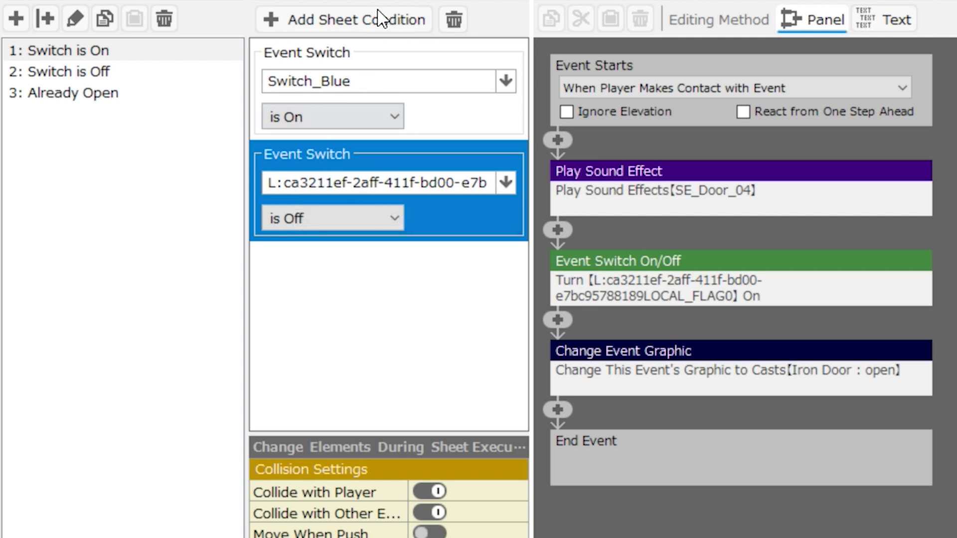
{"action": "left_click", "coordinate": [149, 74]}
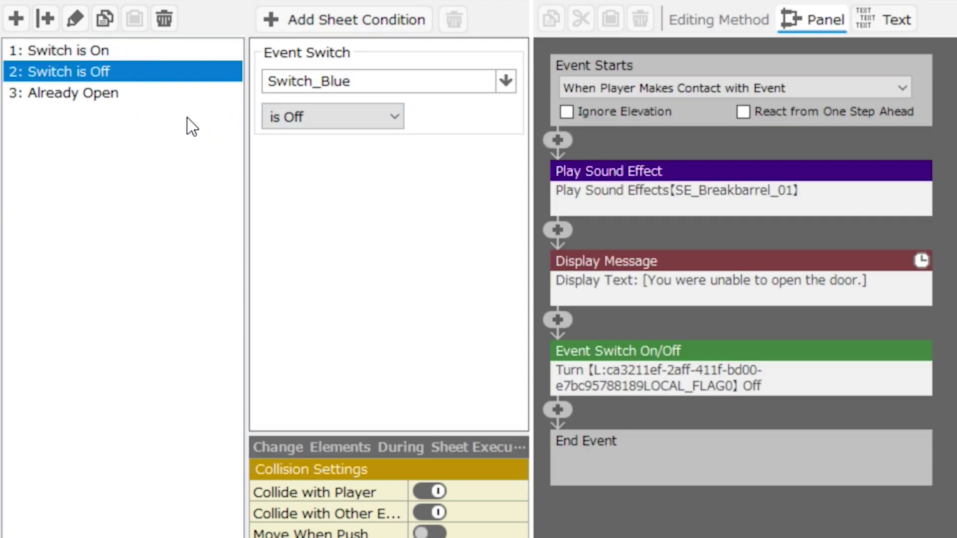
{"action": "left_click", "coordinate": [95, 94]}
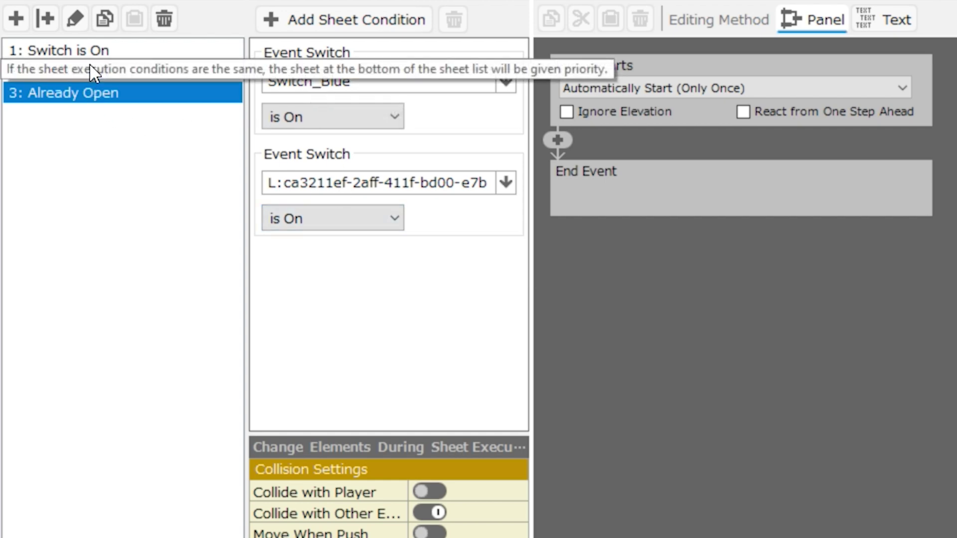
{"action": "left_click", "coordinate": [93, 51]}
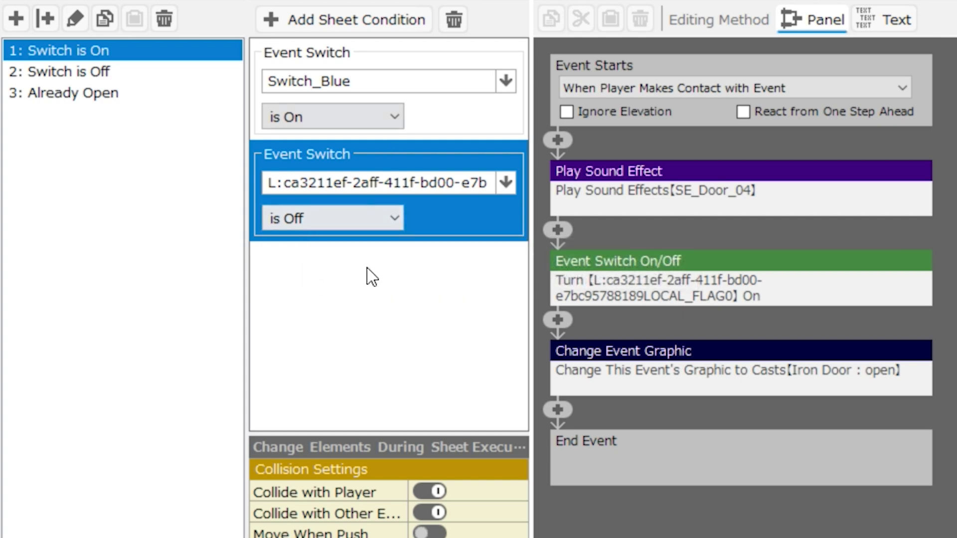
Step: Examine the Switch is On sheet's start trigger and its Play Sound Effect, Event Switch On/Off and Change Event Graphic commands
{"action": "left_click", "coordinate": [685, 89]}
{"action": "left_click", "coordinate": [685, 88]}
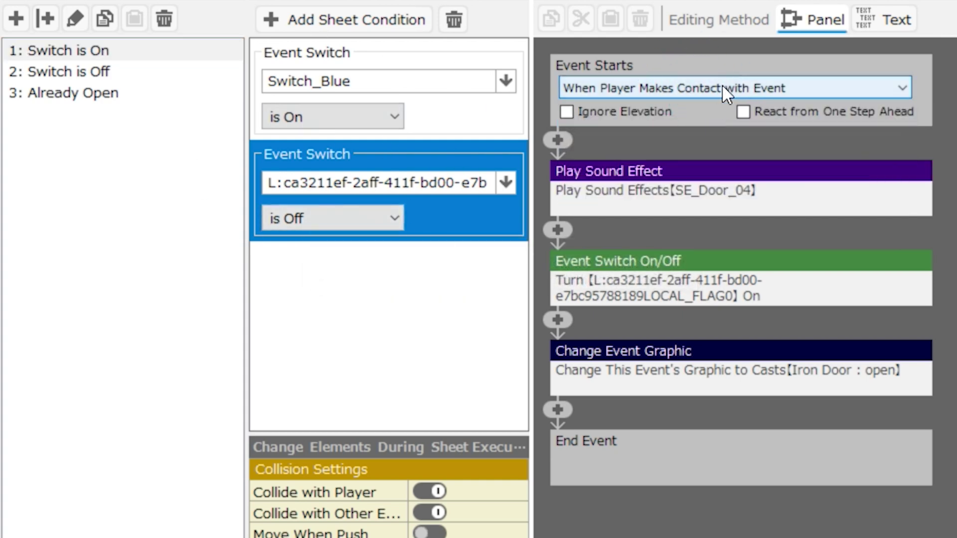
{"action": "left_click", "coordinate": [603, 191]}
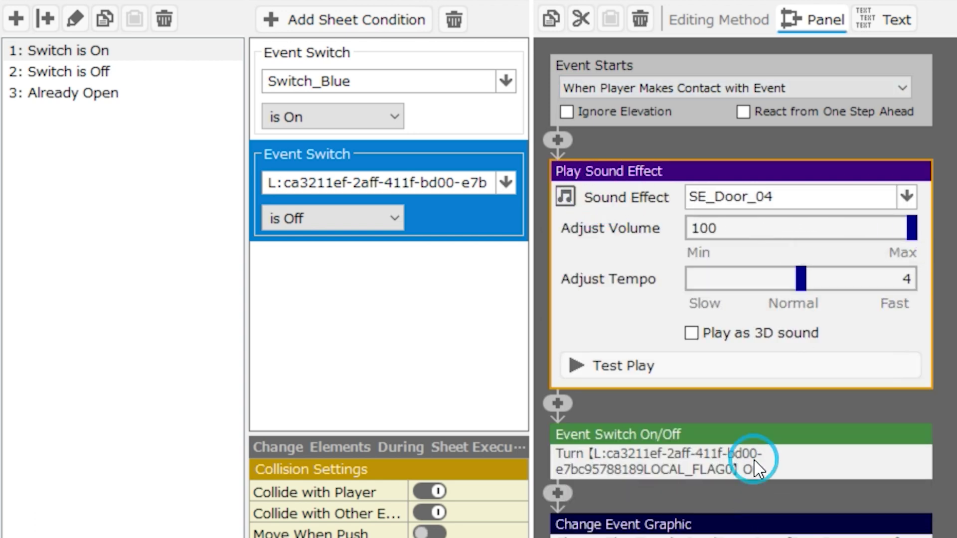
{"action": "left_click", "coordinate": [754, 474]}
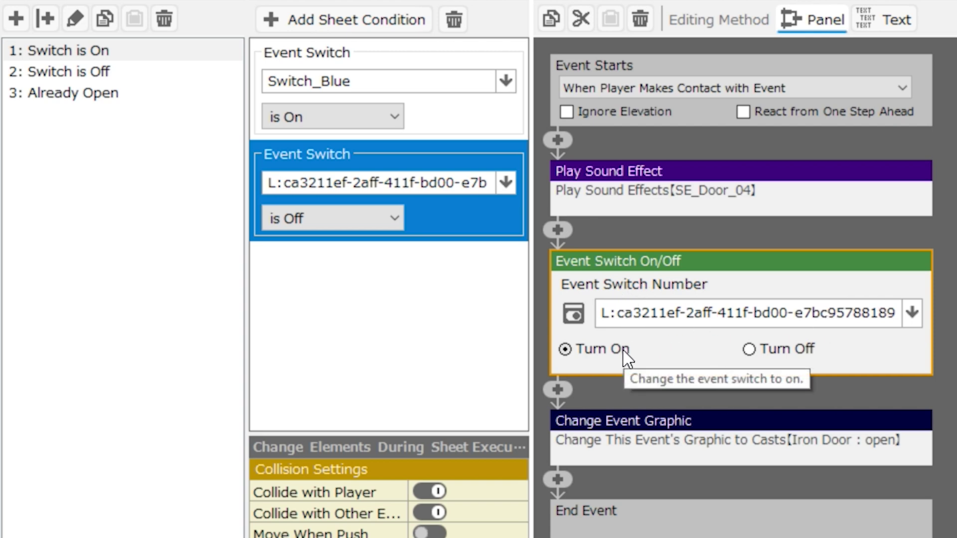
{"action": "left_click", "coordinate": [713, 439]}
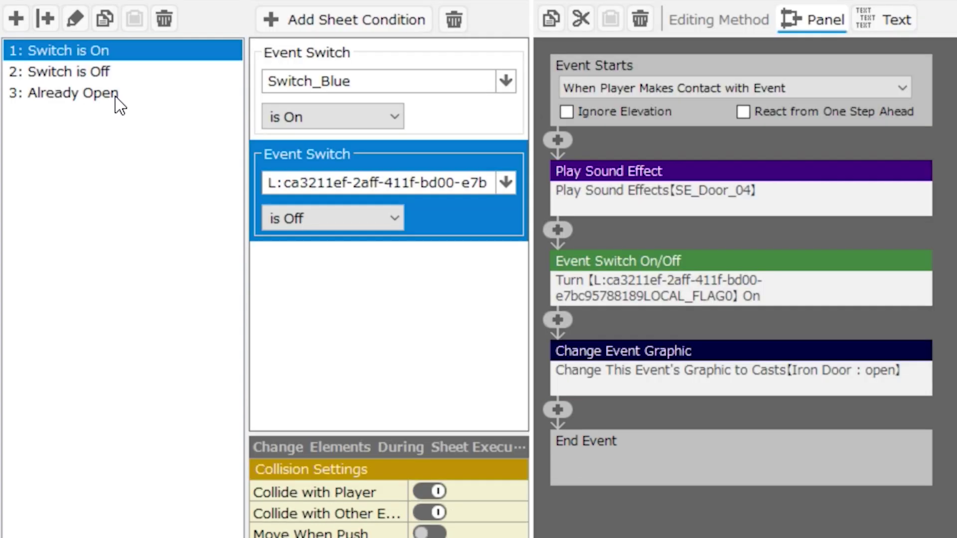
Step: Compare the conditions and door motion settings across the Already Open, Switch is Off and Switch is On sheets
{"action": "left_click", "coordinate": [114, 95]}
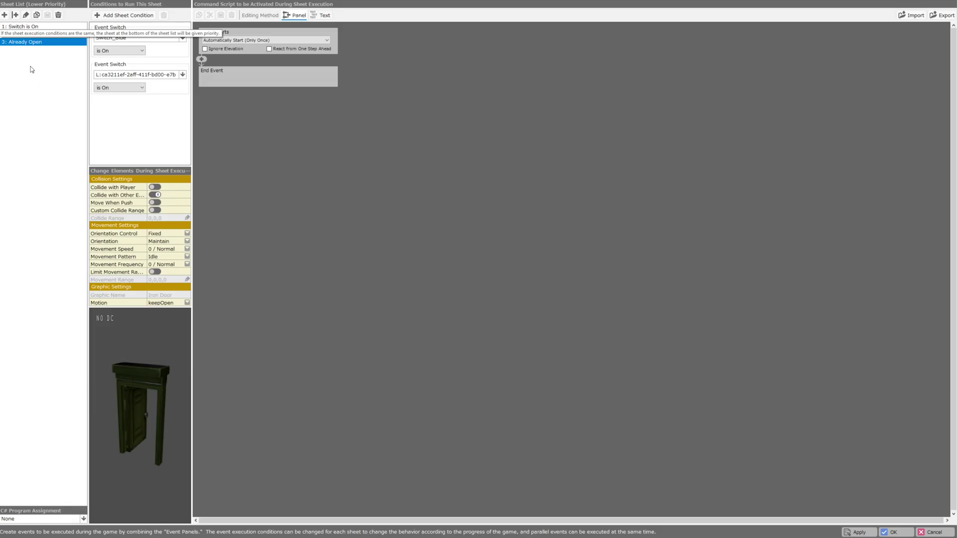
{"action": "left_click", "coordinate": [30, 35]}
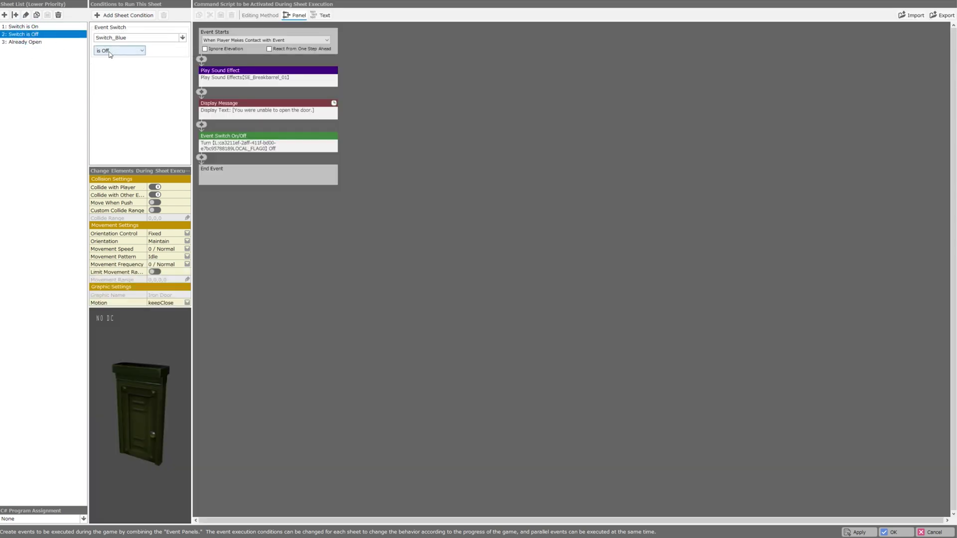
{"action": "left_click", "coordinate": [50, 43]}
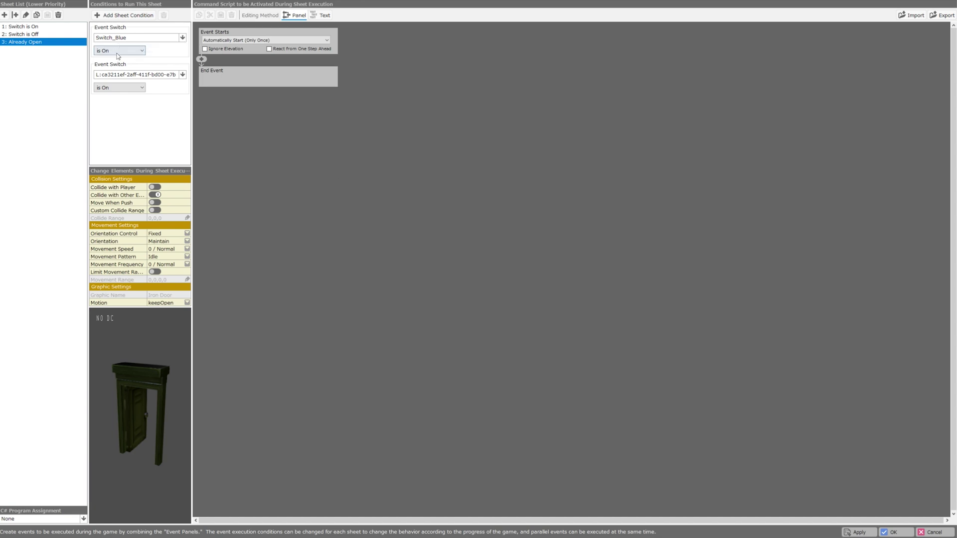
{"action": "left_click", "coordinate": [44, 27]}
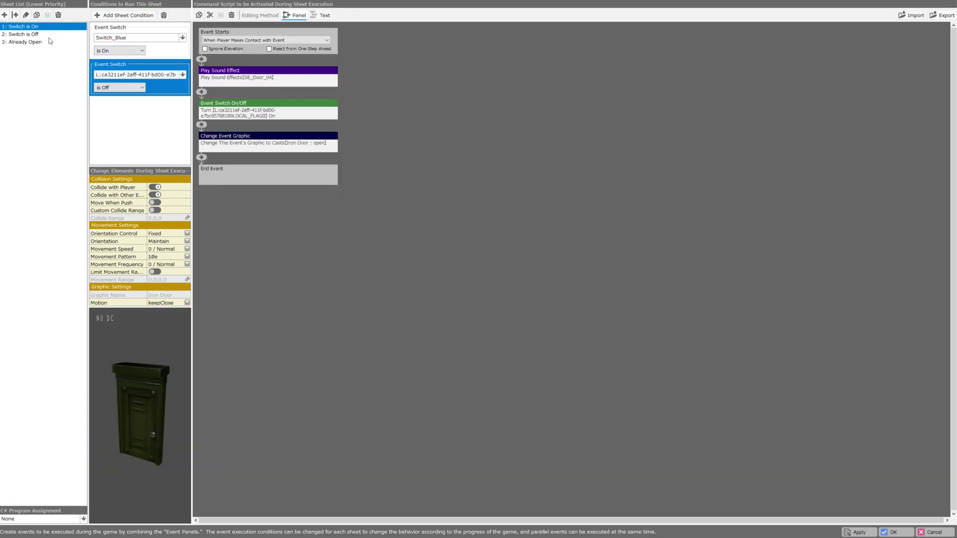
{"action": "left_click", "coordinate": [43, 44]}
{"action": "left_click", "coordinate": [42, 27]}
Step: Examine the Switch is Off sheet's Play Sound Effect, Display Message and Event Switch On/Off commands
{"action": "left_click", "coordinate": [23, 34]}
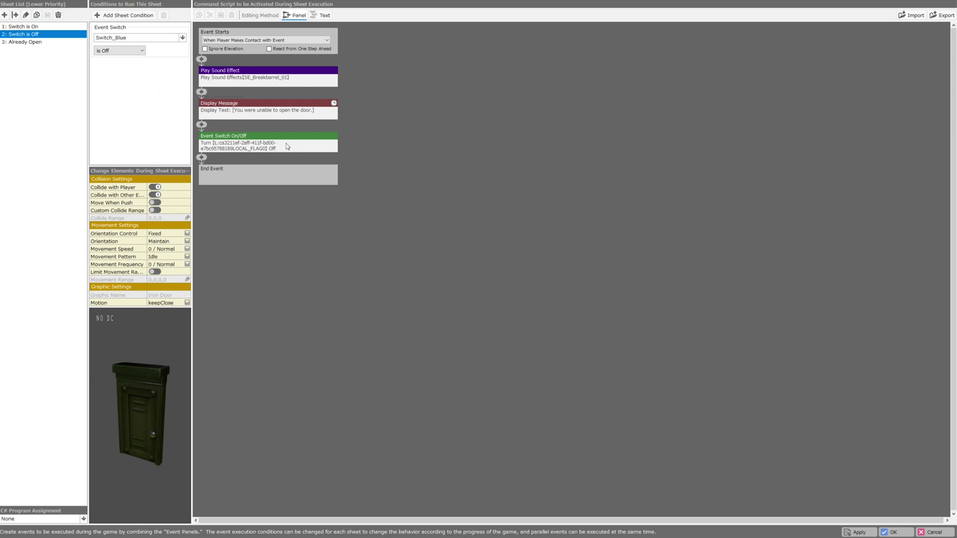
{"action": "left_click", "coordinate": [256, 77]}
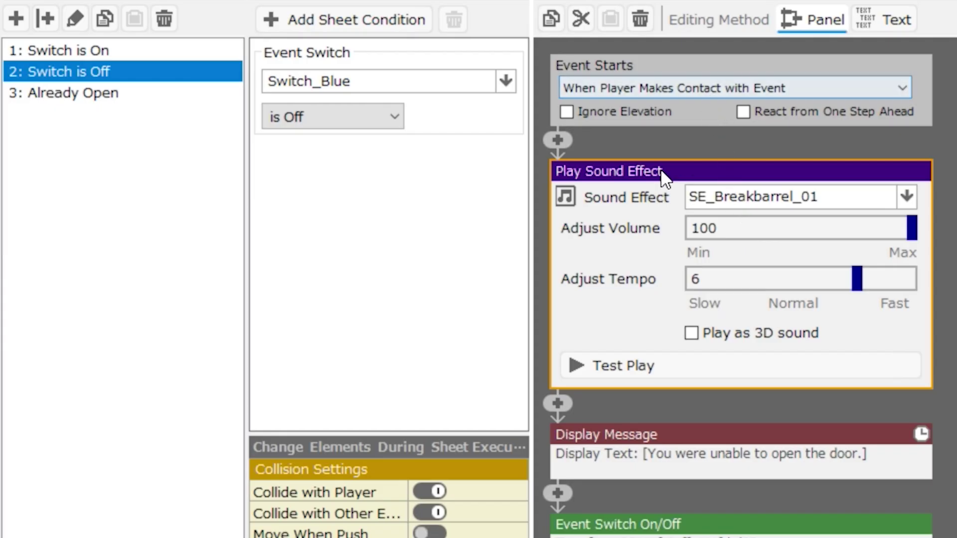
{"action": "left_click", "coordinate": [740, 461]}
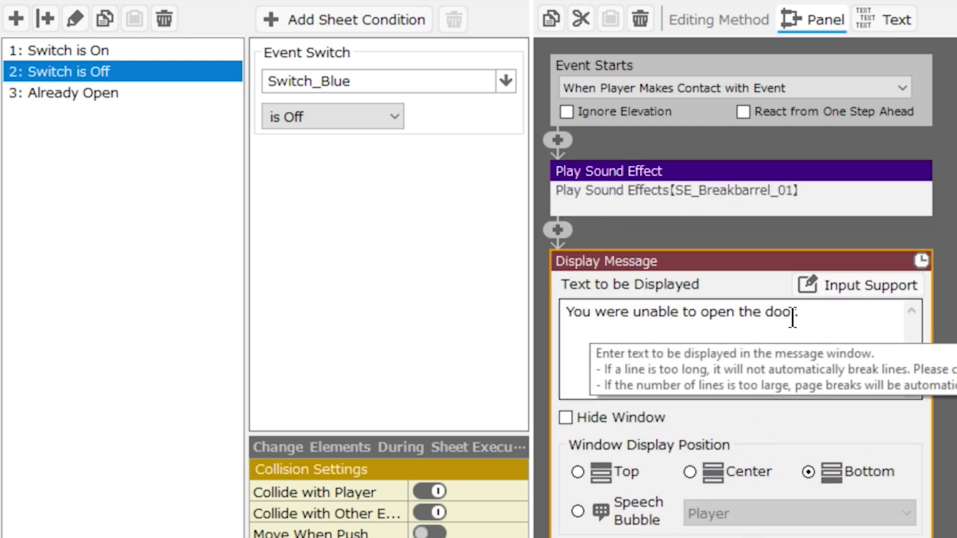
{"action": "left_click", "coordinate": [740, 351]}
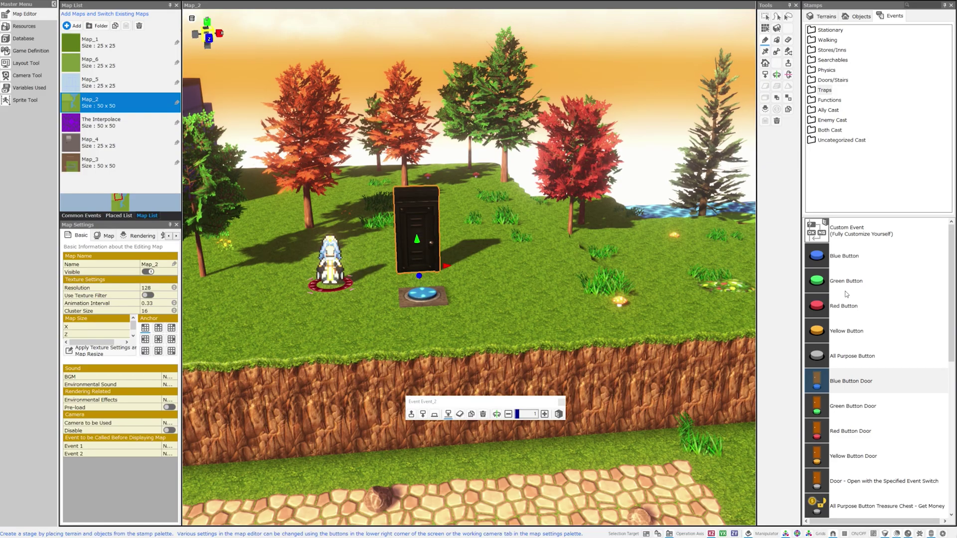
Step: Place Green Button, Red Button and Yellow Button events in a line beside the blue button on Map_2, keeping their default graphics
{"action": "left_click", "coordinate": [846, 294]}
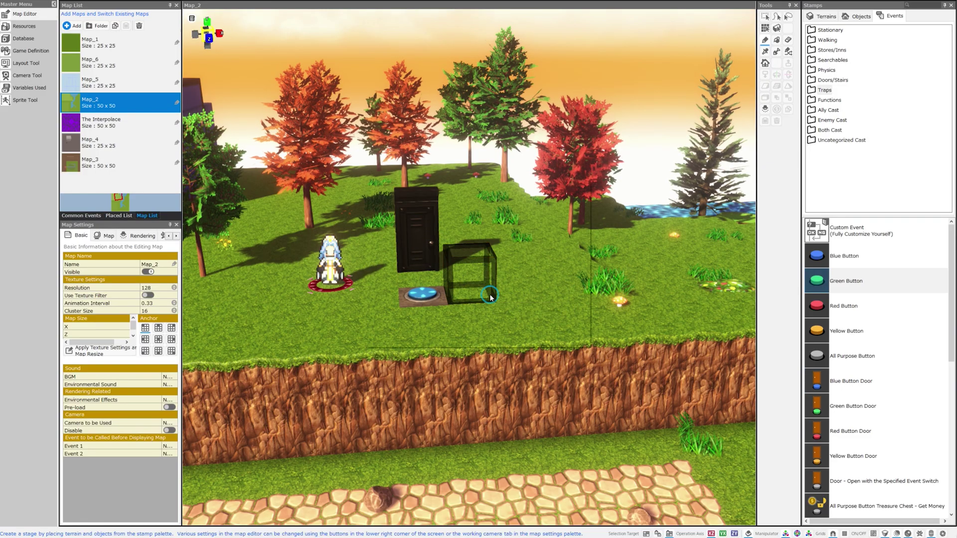
{"action": "left_click", "coordinate": [805, 313]}
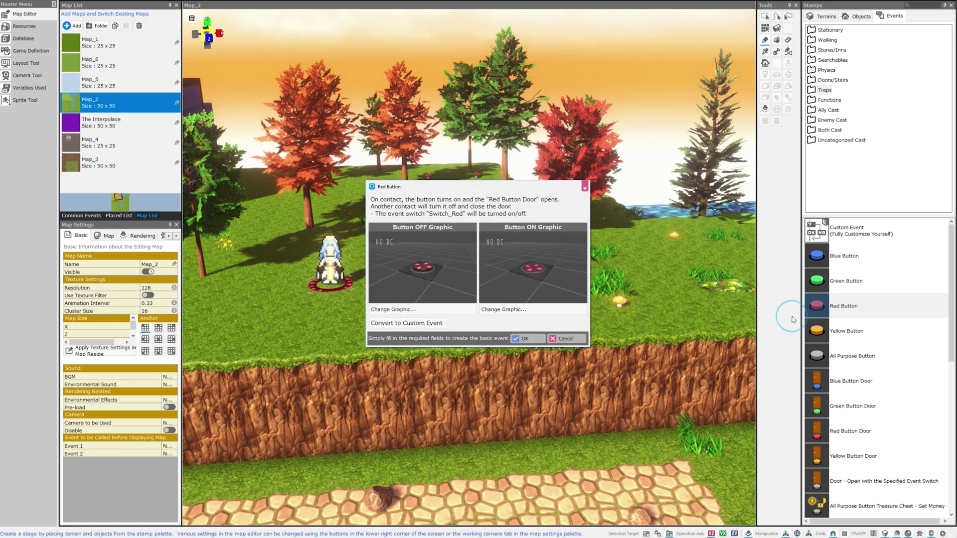
{"action": "left_click", "coordinate": [523, 338]}
{"action": "left_click", "coordinate": [847, 331]}
{"action": "left_click", "coordinate": [573, 292]}
{"action": "left_click", "coordinate": [521, 339]}
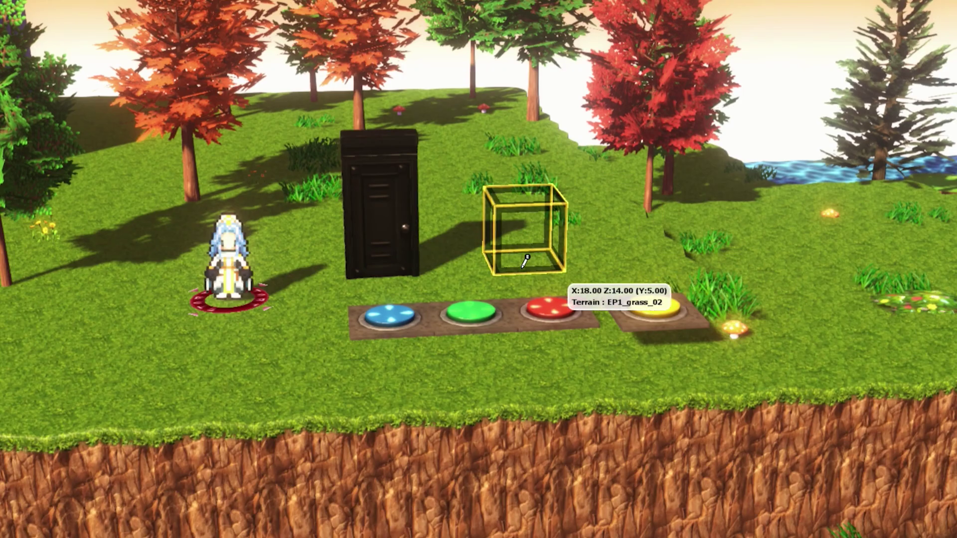
Step: Place a second door event directly beside the existing door and several more doors on the grass behind the pair
{"action": "left_click", "coordinate": [469, 264]}
{"action": "left_click", "coordinate": [590, 390]}
{"action": "left_click", "coordinate": [332, 284]}
{"action": "left_click", "coordinate": [557, 389]}
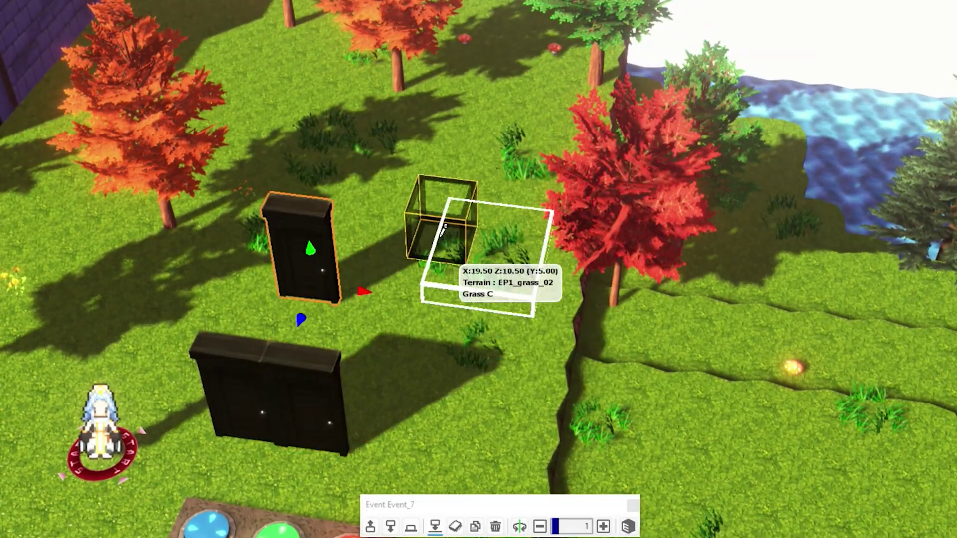
{"action": "left_click", "coordinate": [423, 215]}
{"action": "left_click", "coordinate": [571, 387]}
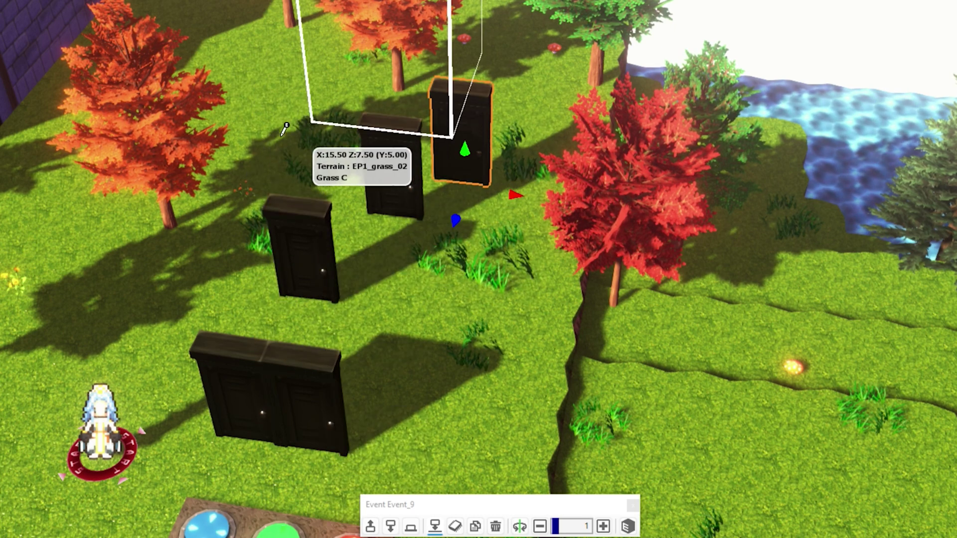
{"action": "left_click", "coordinate": [424, 296]}
{"action": "left_click", "coordinate": [593, 390]}
Step: Scale the most recently placed door behind the front pair up to 2.2
{"action": "right_click", "coordinate": [449, 263]}
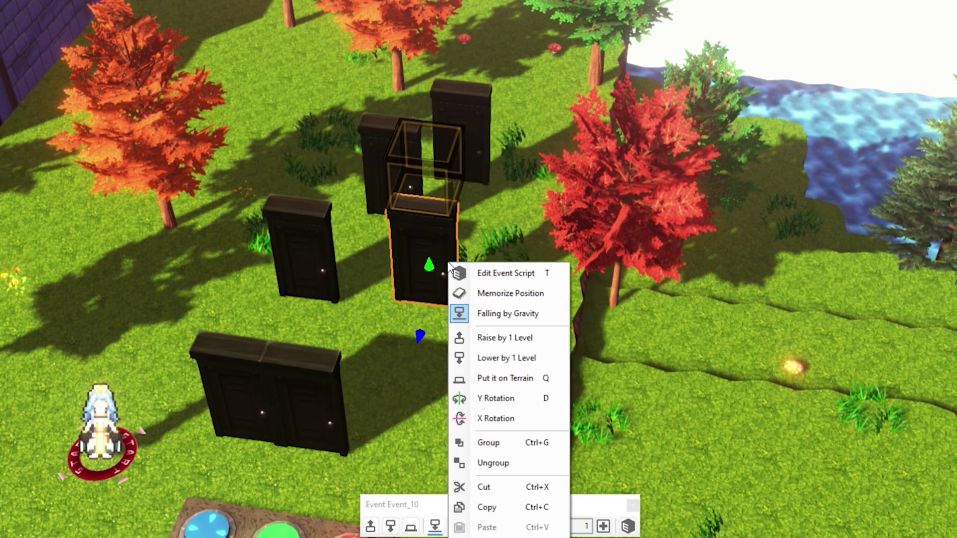
{"action": "left_click", "coordinate": [591, 506]}
{"action": "left_click", "coordinate": [603, 526]}
{"action": "left_click", "coordinate": [603, 527]}
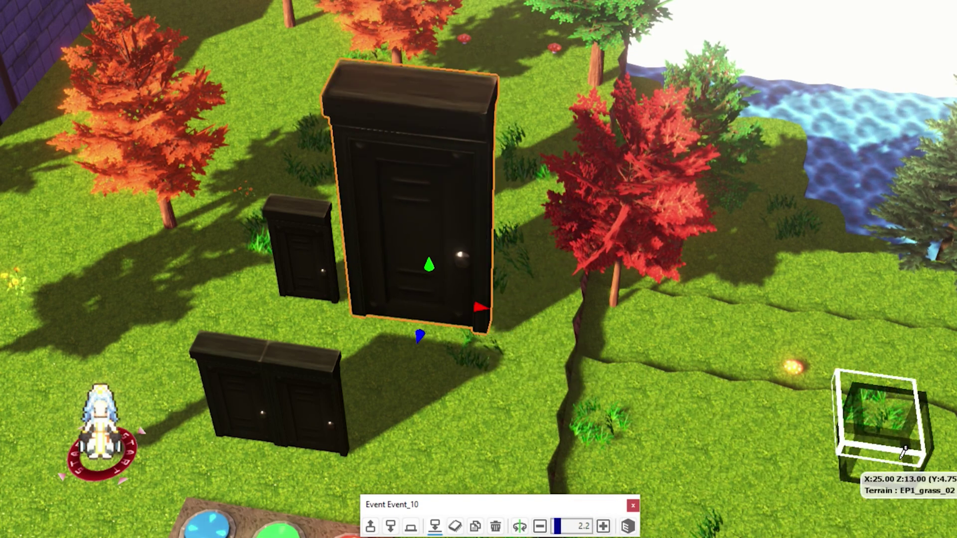
Step: Extend the front row to four adjoining doors by placing two more door events beside the pair
{"action": "middle_click_drag", "start_coordinate": [518, 342], "coordinate": [514, 287]}
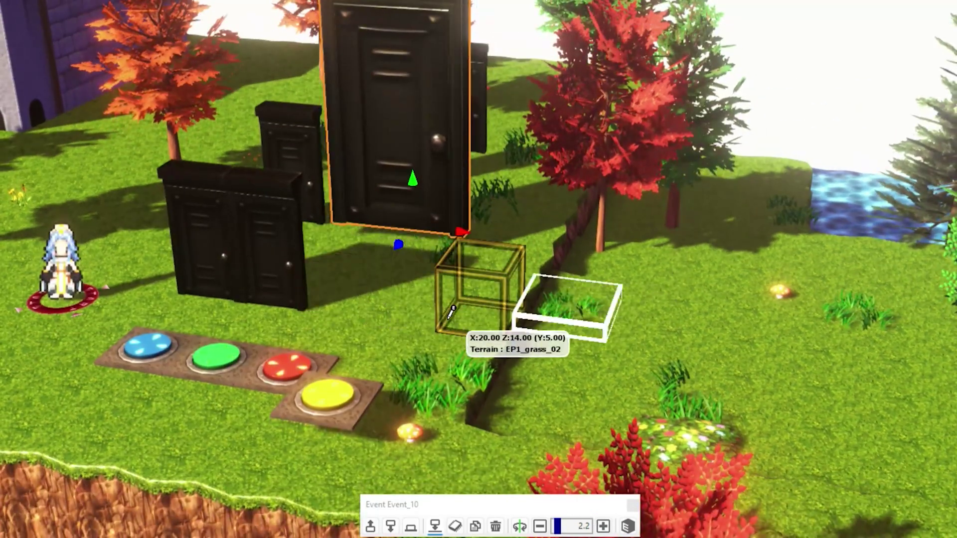
{"action": "scroll", "coordinate": [440, 327], "scroll_direction": "up", "scroll_amount": 5}
{"action": "scroll", "coordinate": [438, 326], "scroll_direction": "down", "scroll_amount": 3}
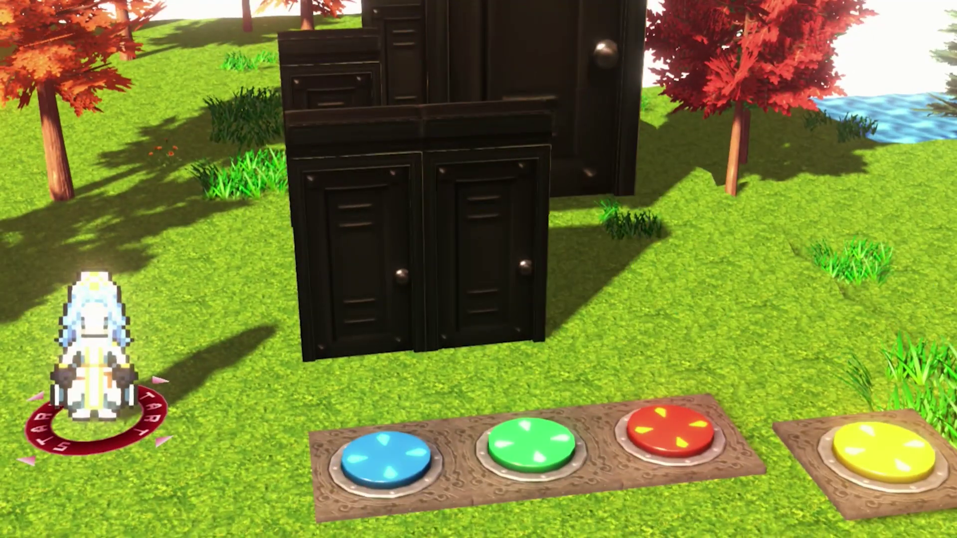
{"action": "left_click", "coordinate": [601, 305]}
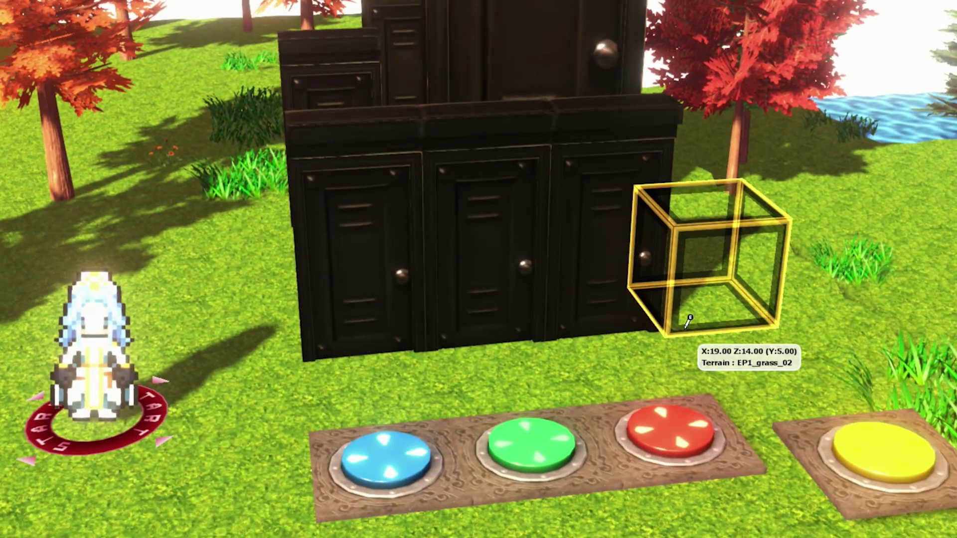
{"action": "left_click", "coordinate": [732, 312]}
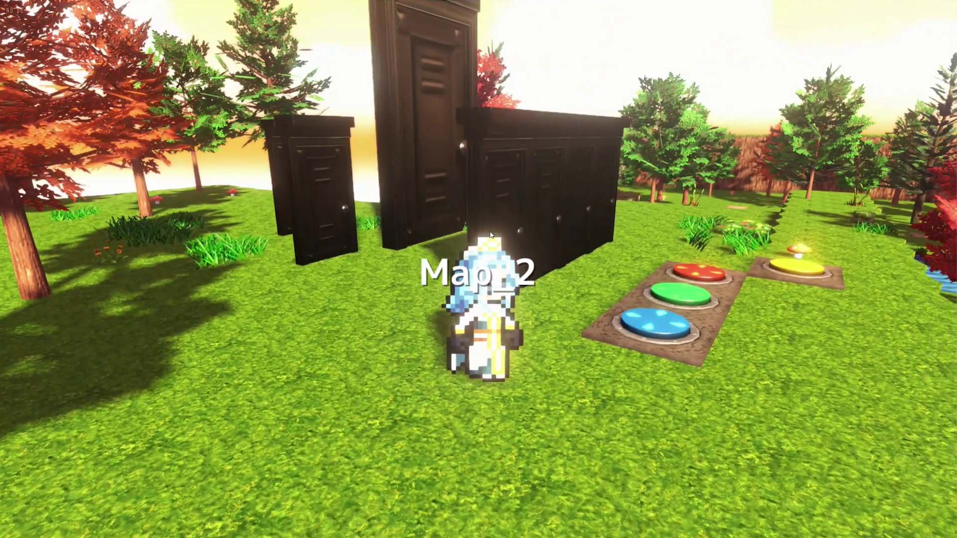
Step: Playtest Map_2 and try to open the closed doors in the front row without activating any button
{"action": "key", "text": "Up"}
{"action": "key", "text": "Return"}
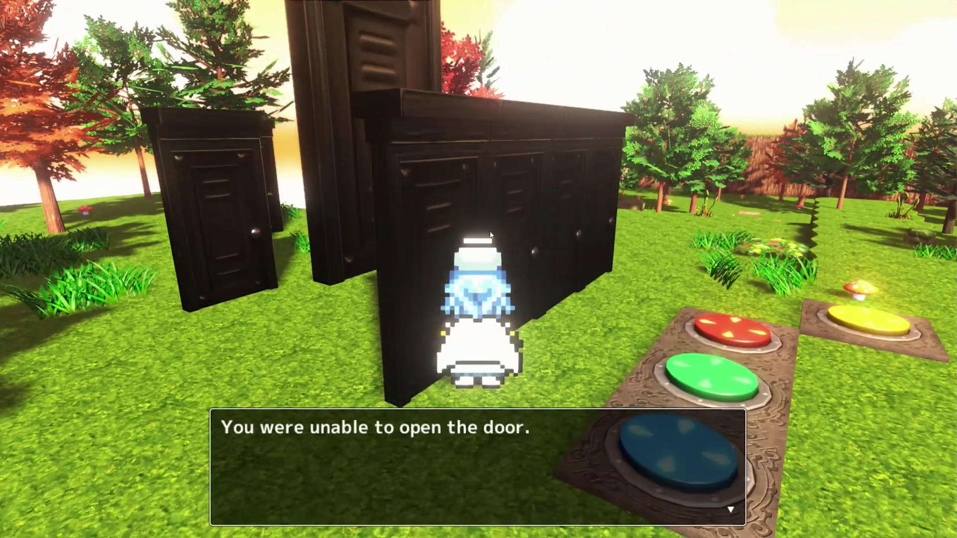
{"action": "key", "text": "Return"}
{"action": "key", "text": "Up"}
{"action": "key", "text": "Return"}
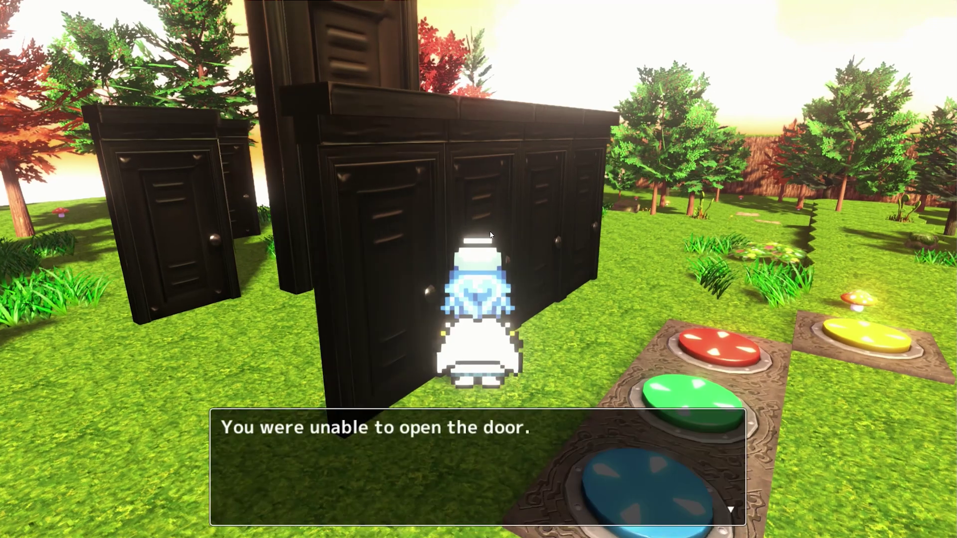
{"action": "key", "text": "Return"}
{"action": "key", "text": "Return"}
{"action": "key", "text": "Right"}
{"action": "key", "text": "Up"}
{"action": "key", "text": "Return"}
{"action": "key", "text": "Return"}
{"action": "key", "text": "Down"}
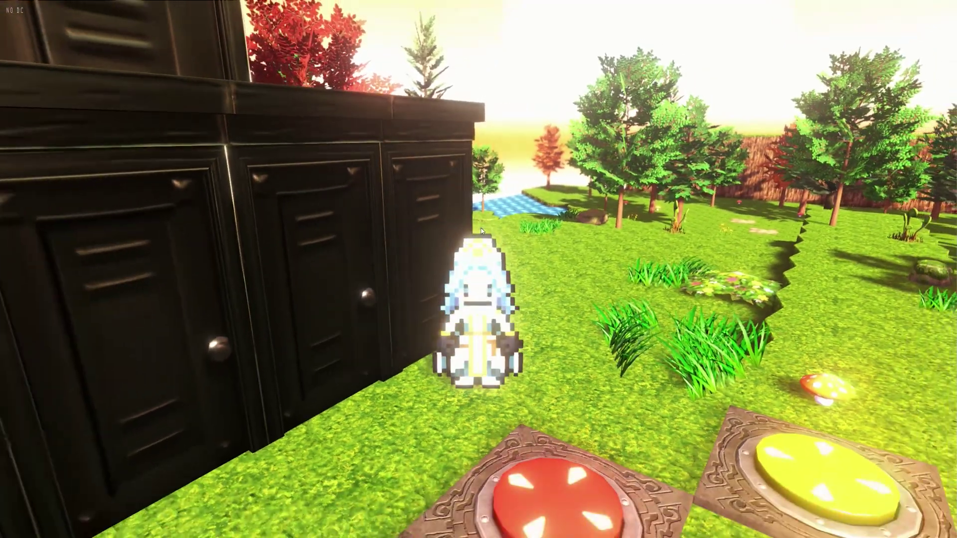
Step: Walk the character over the blue button, open the first door in the row and step into its doorway
{"action": "key", "text": "Left"}
{"action": "key", "text": "Down"}
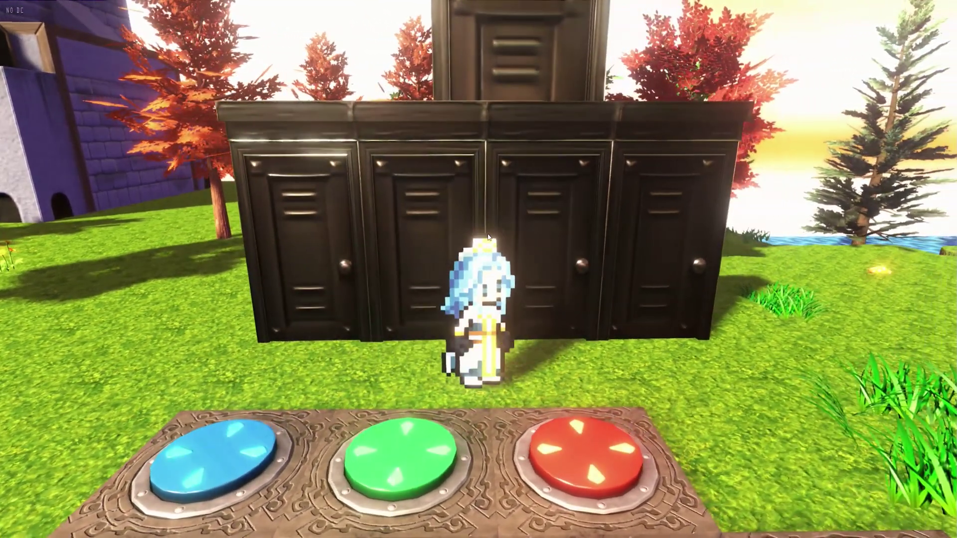
{"action": "key", "text": "Up"}
{"action": "key", "text": "Return"}
{"action": "key", "text": "Return"}
{"action": "key", "text": "Up"}
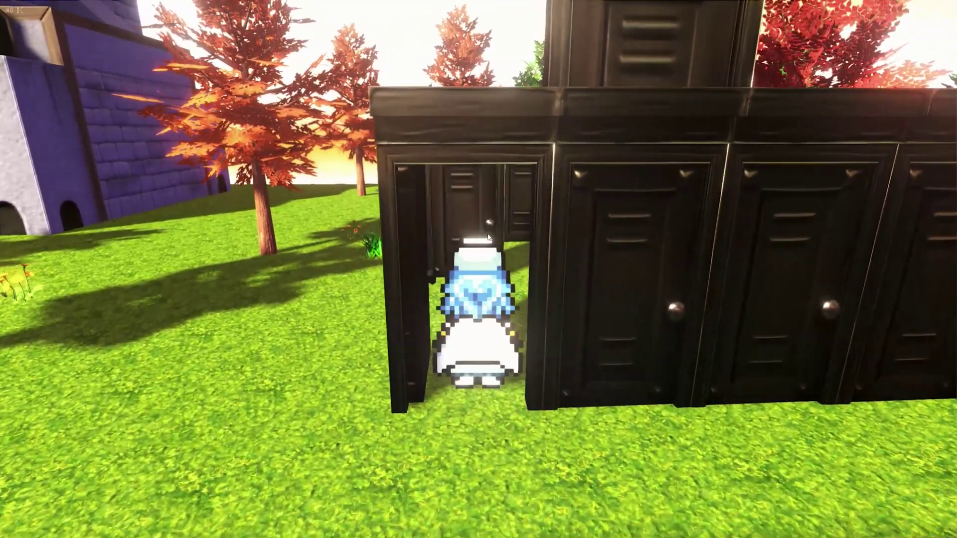
Step: Try to open the second door in the row with the blue switch on, and walk back beside the blue button
{"action": "key", "text": "Down"}
{"action": "key", "text": "Right"}
{"action": "key", "text": "Up"}
{"action": "key", "text": "Return"}
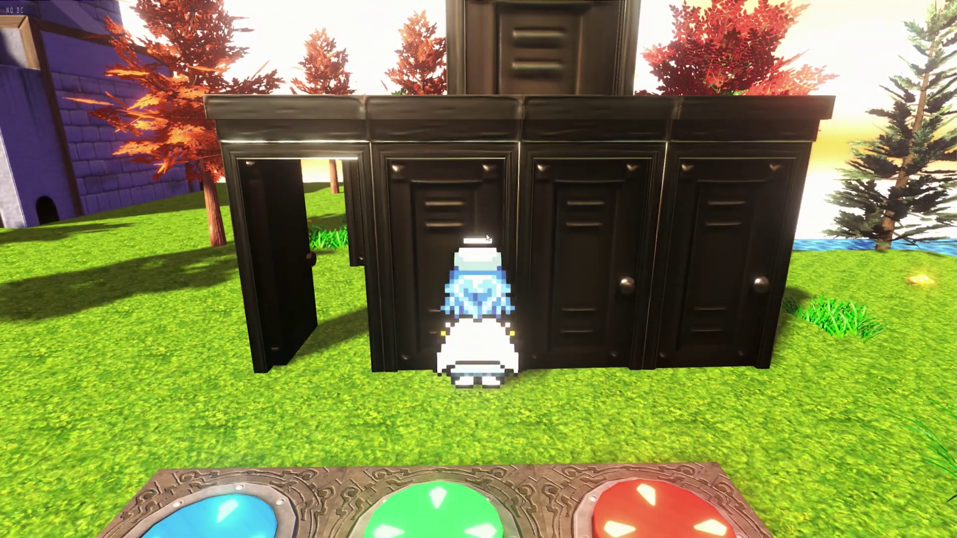
{"action": "key", "text": "Down"}
{"action": "key", "text": "Left"}
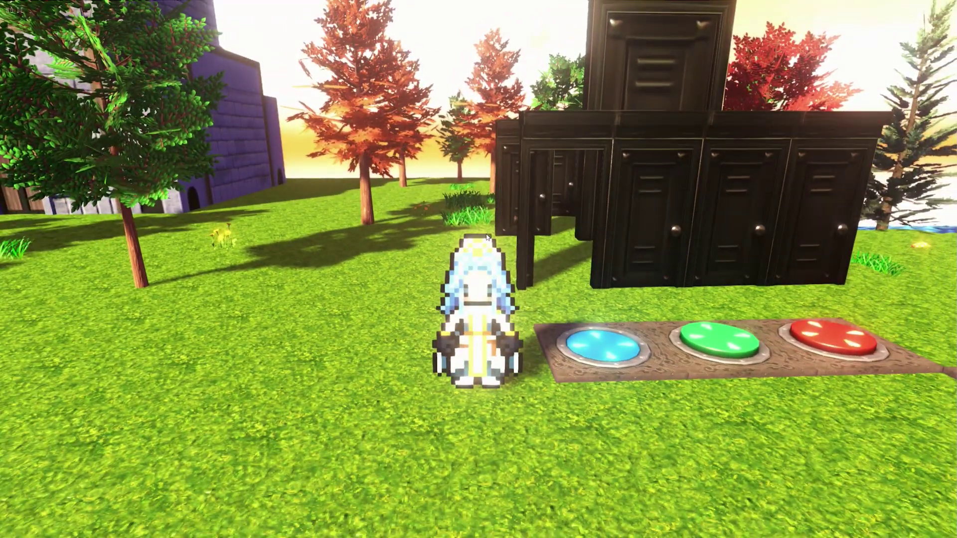
Step: Walk the character over the red button, open the third door in the row and try the door beside it
{"action": "key", "text": "Up"}
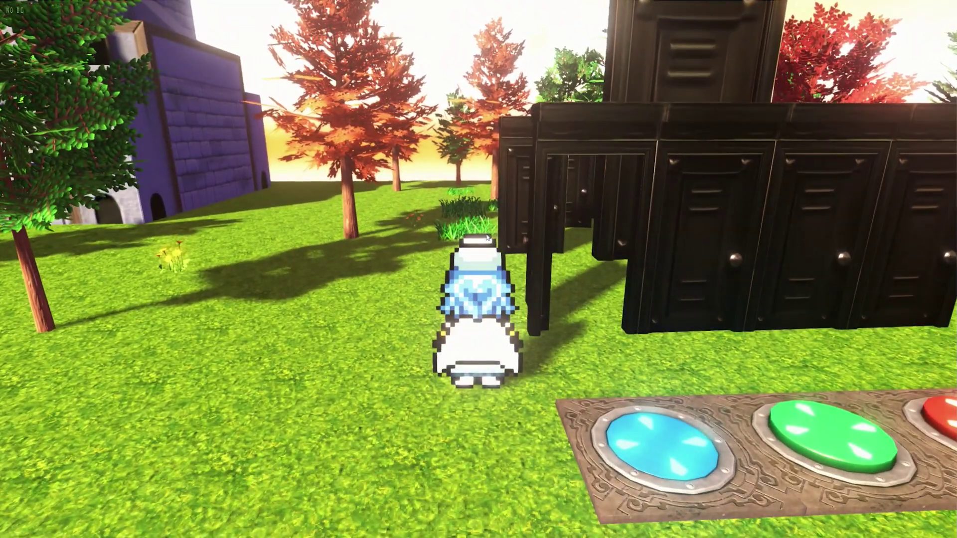
{"action": "key", "text": "Right"}
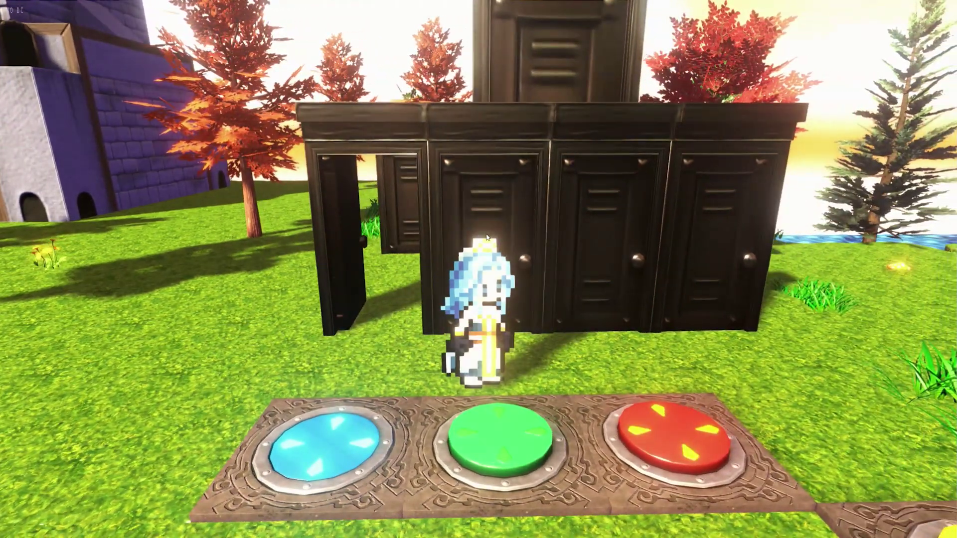
{"action": "key", "text": "Left"}
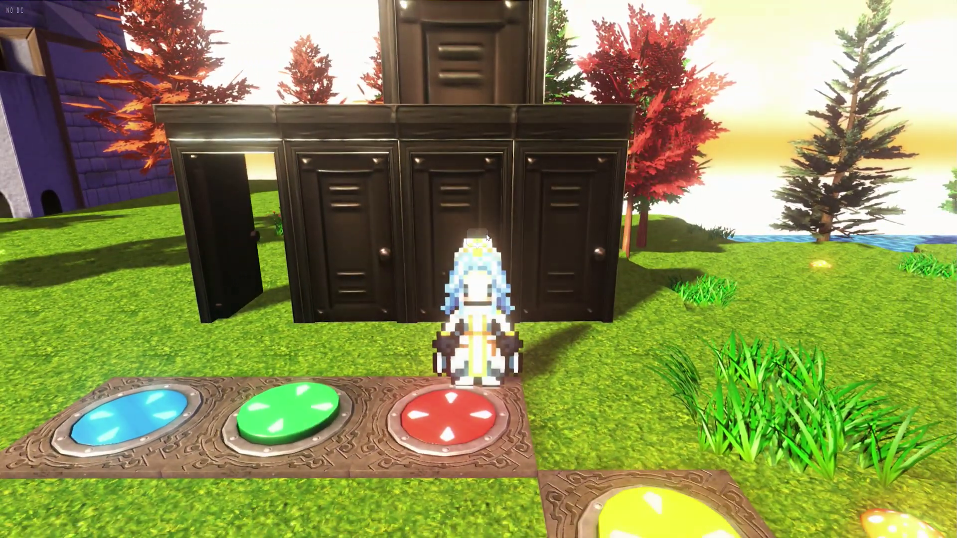
{"action": "key", "text": "Up"}
{"action": "key", "text": "Return"}
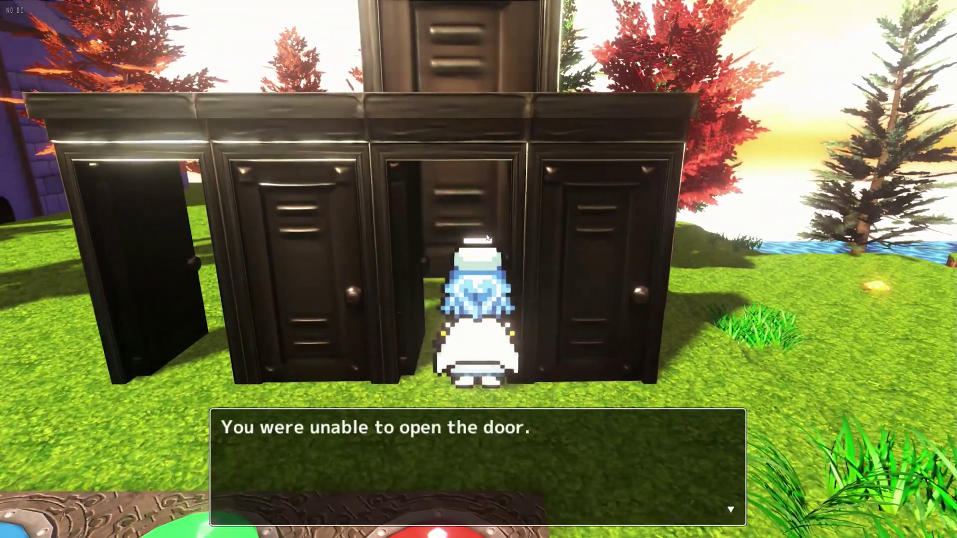
Step: Step on the yellow button and open the fourth door in the front row
{"action": "key", "text": "Down"}
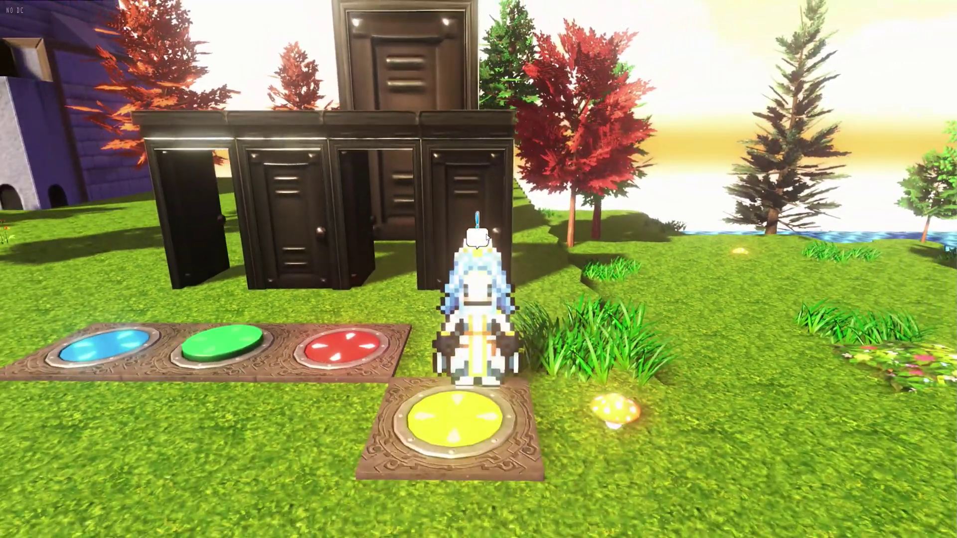
{"action": "key", "text": "Up"}
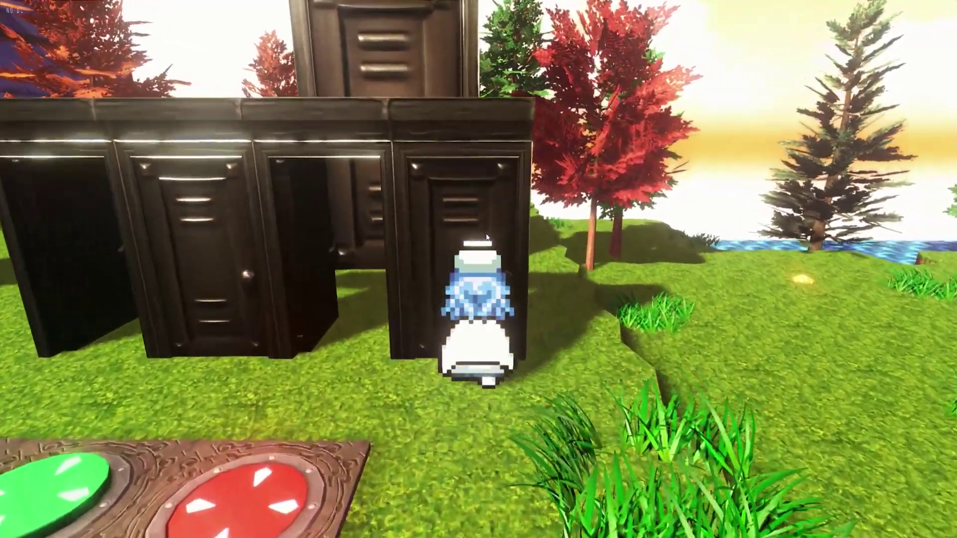
{"action": "key", "text": "Down"}
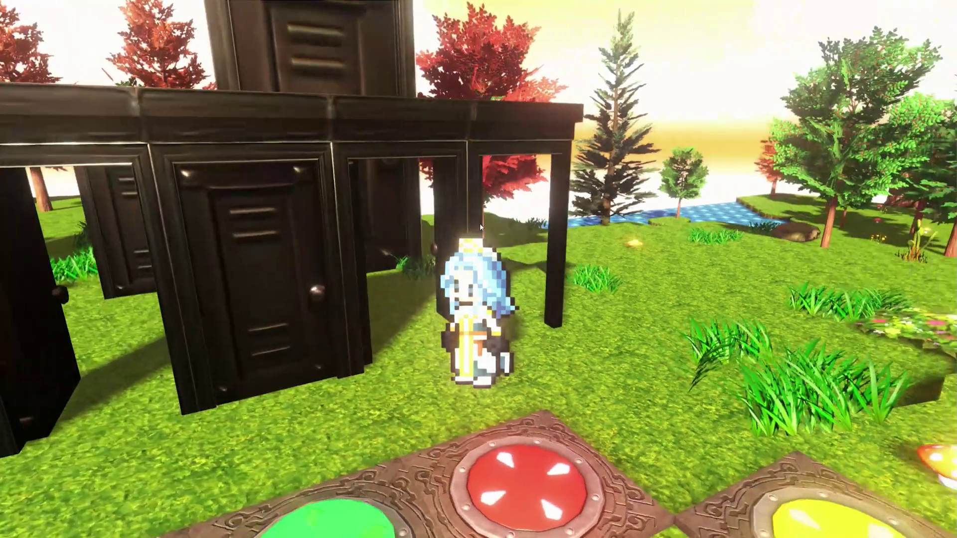
{"action": "key", "text": "Return"}
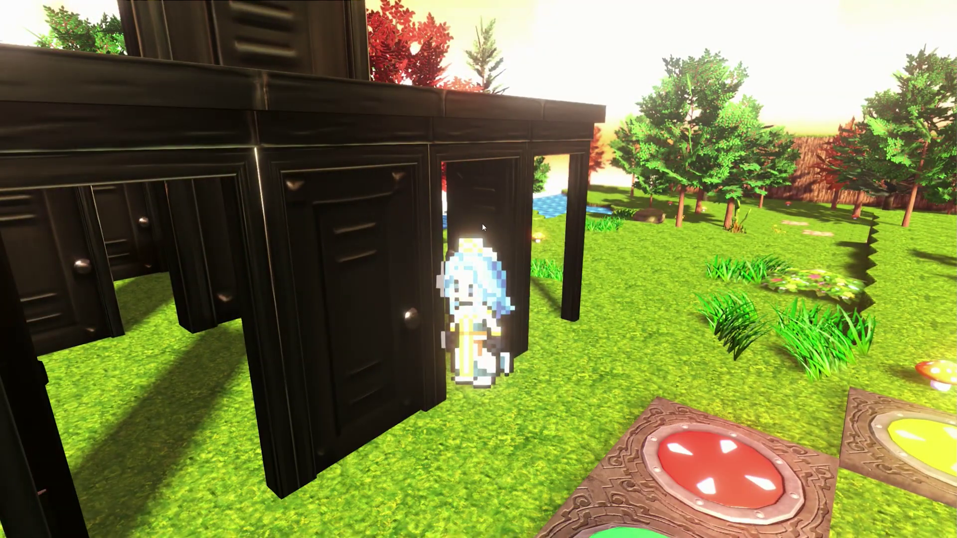
Step: Walk around behind the doors, turn on the green button and open the second door in the row
{"action": "key", "text": "Down"}
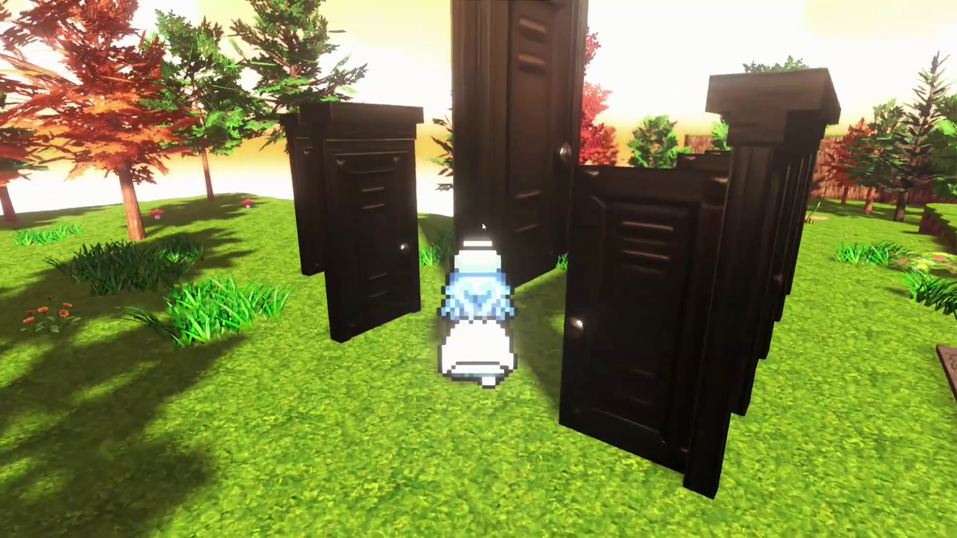
{"action": "key", "text": "Up"}
{"action": "key", "text": "Right"}
{"action": "key", "text": "Up"}
{"action": "key", "text": "Down"}
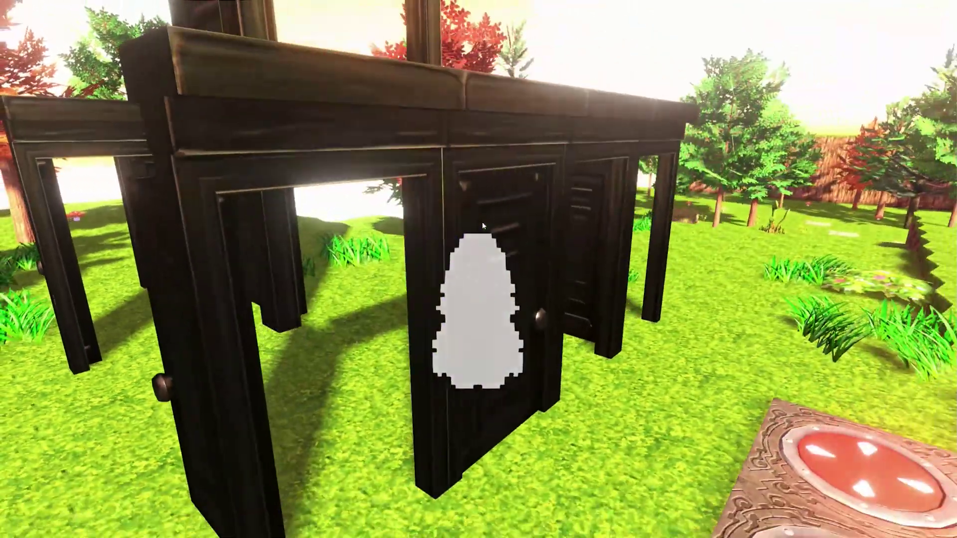
{"action": "key", "text": "Left"}
{"action": "key", "text": "Left"}
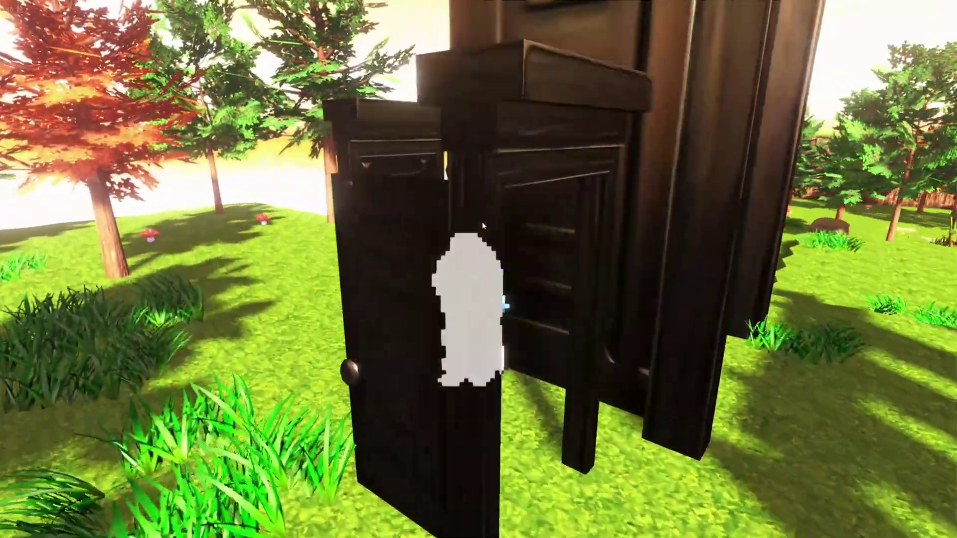
{"action": "key", "text": "Up"}
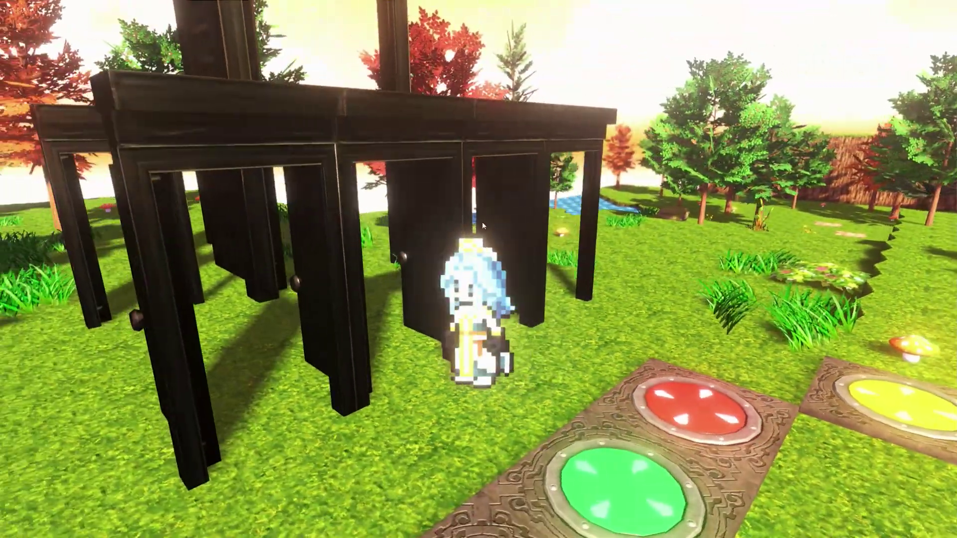
Step: Walk over the yellow, red, blue and green buttons again to switch them off and check how the doors react
{"action": "key", "text": "Right"}
{"action": "key", "text": "Down"}
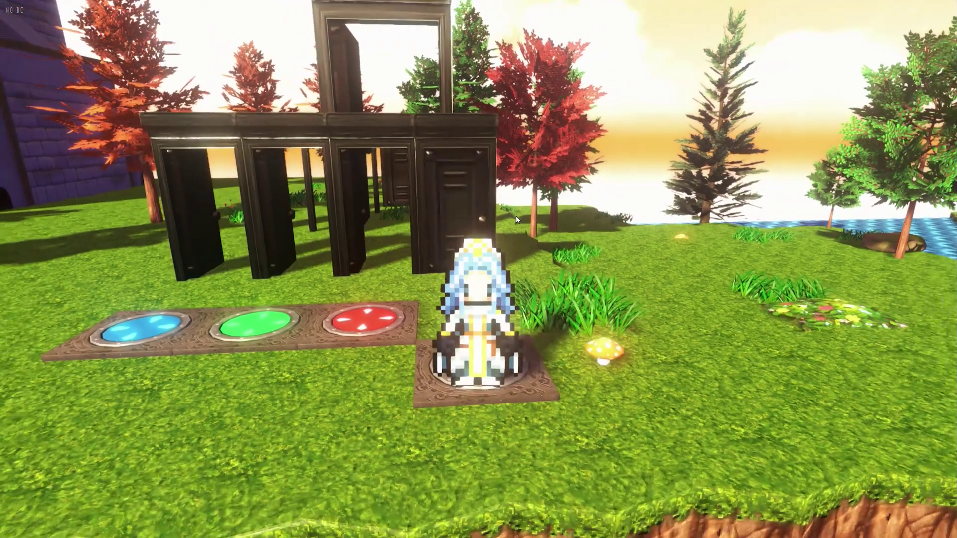
{"action": "key", "text": "a"}
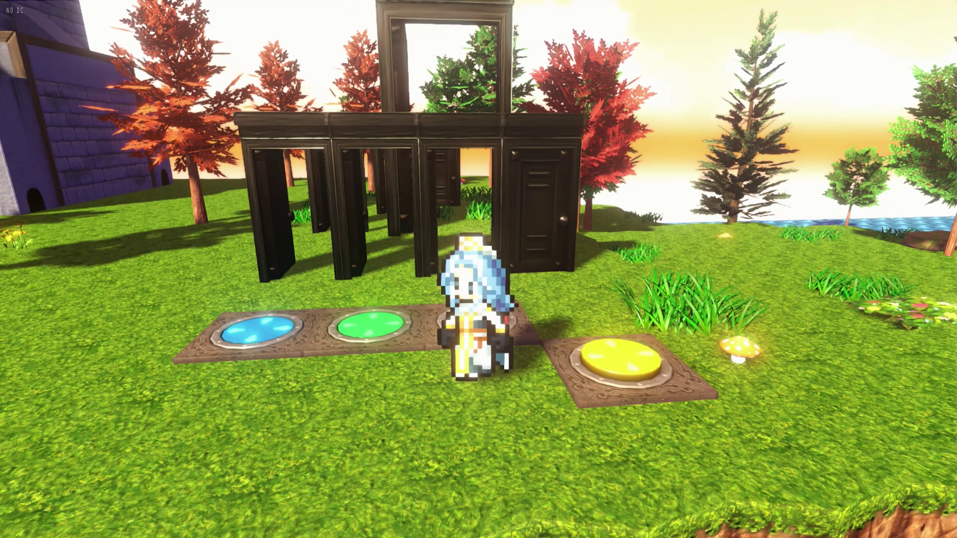
{"action": "key", "text": "w"}
{"action": "key", "text": "w"}
{"action": "key", "text": "a"}
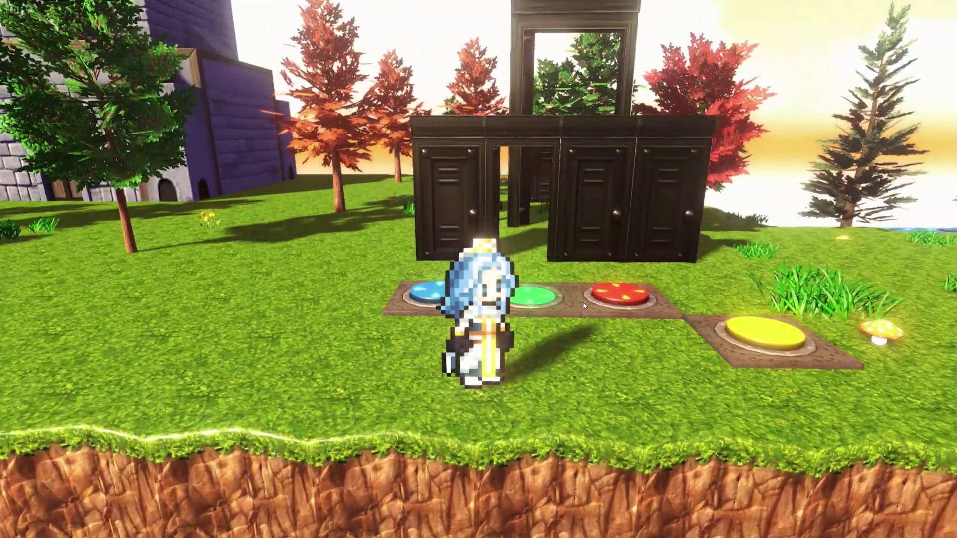
{"action": "key", "text": "w"}
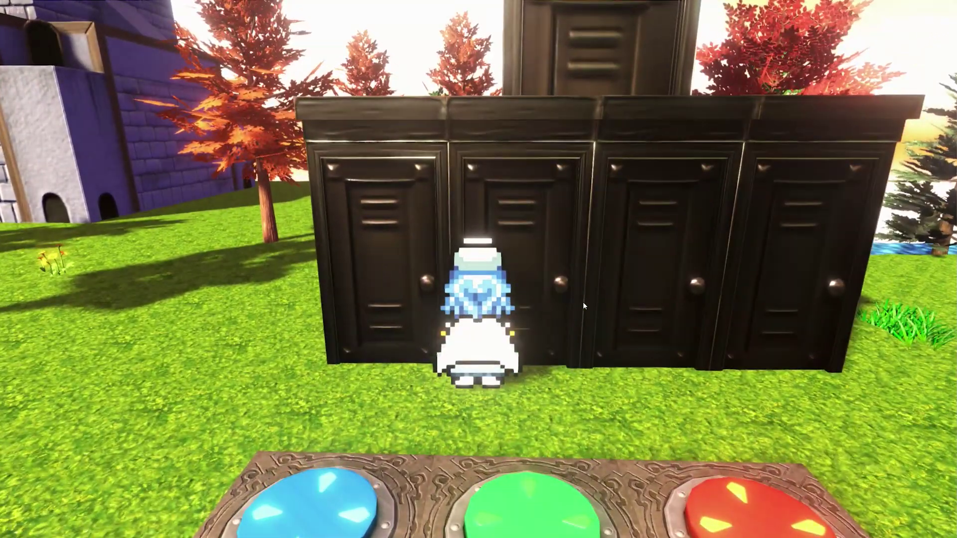
Step: Walk along the front row of doors with every button off, and end the playtest
{"action": "key", "text": "a"}
{"action": "key", "text": "d"}
{"action": "key", "text": "w"}
{"action": "left_click", "coordinate": [682, 360]}
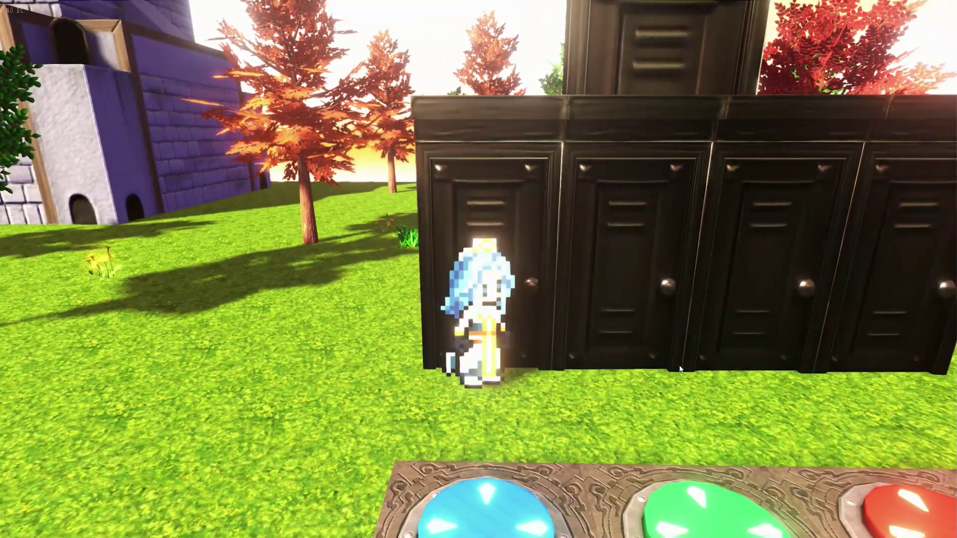
{"action": "key", "text": "s"}
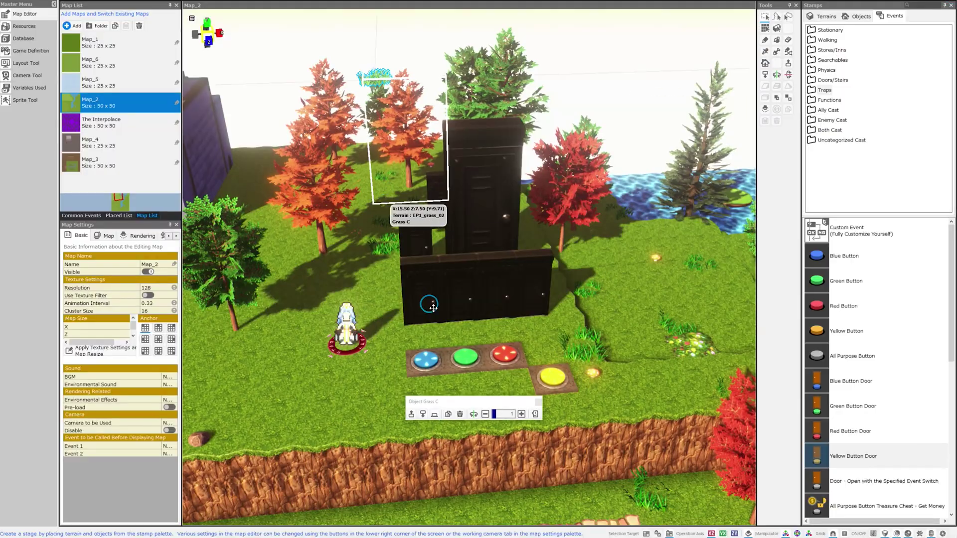
Step: Clear the button and door events from Map_2 and choose the Stationary - Speak event for placement
{"action": "left_click_drag", "start_coordinate": [379, 196], "coordinate": [562, 406]}
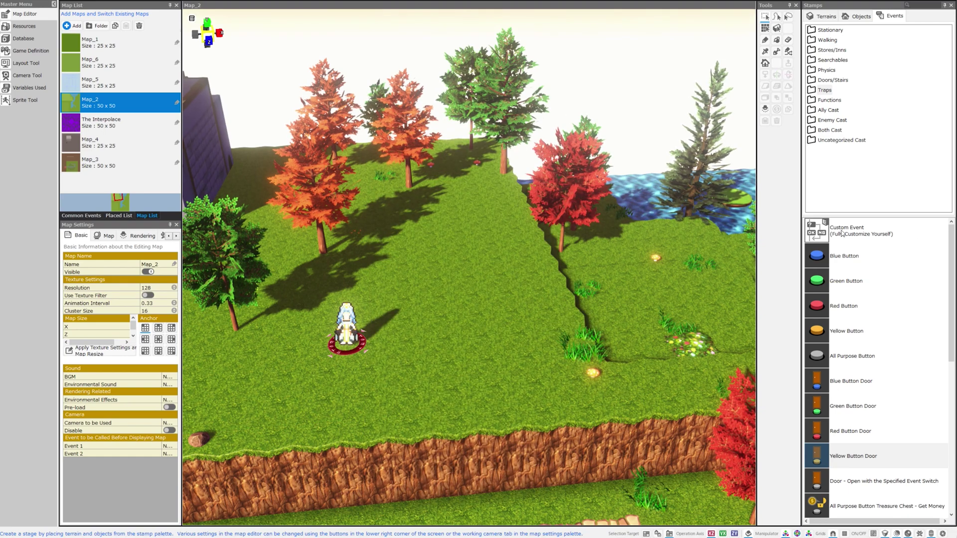
{"action": "left_click", "coordinate": [829, 30]}
{"action": "left_click", "coordinate": [844, 258]}
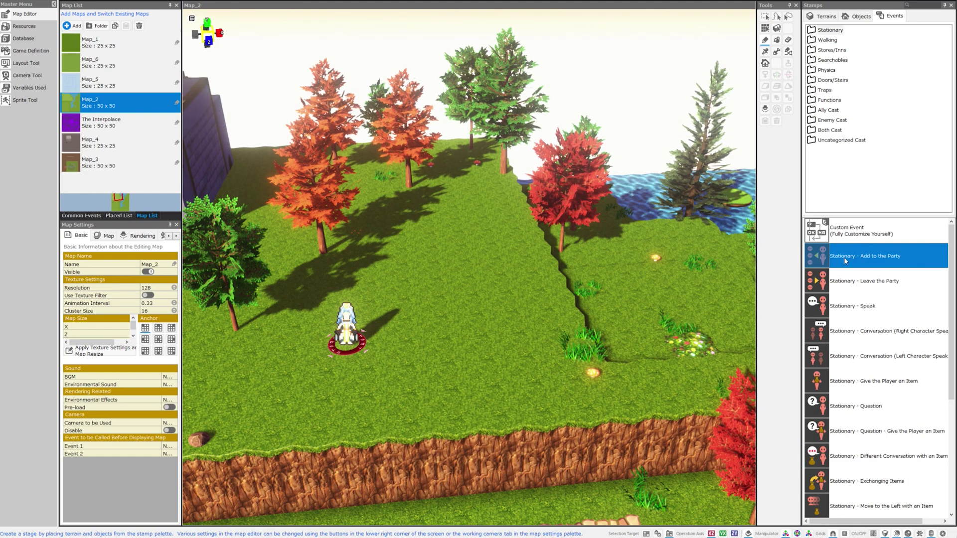
{"action": "left_click", "coordinate": [856, 235]}
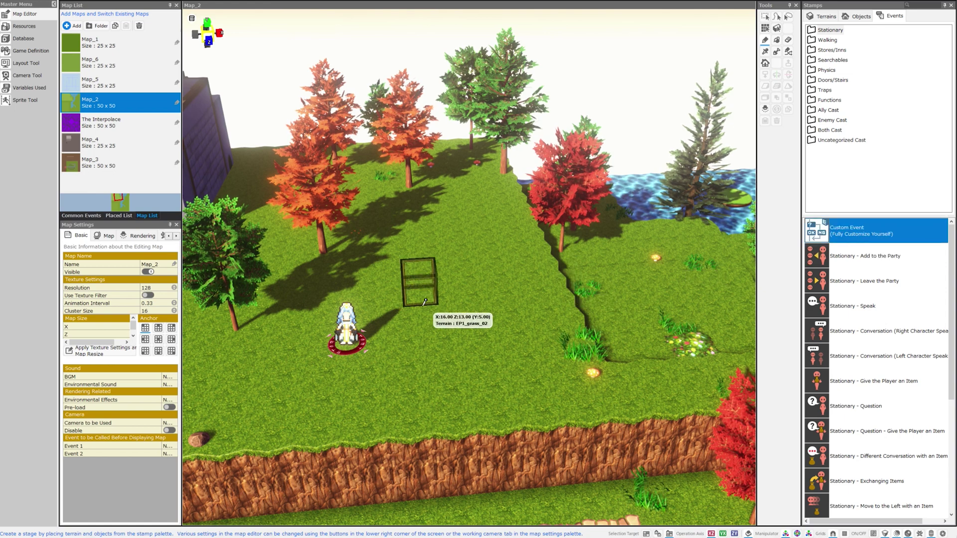
{"action": "left_click", "coordinate": [846, 310]}
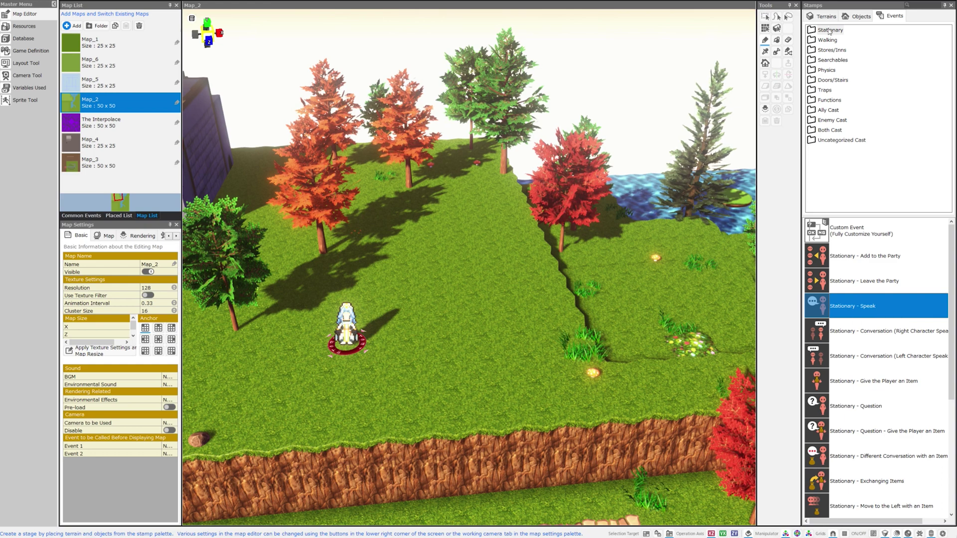
Step: Place the Speak event on the grass near the player start and convert it to a custom event
{"action": "left_click", "coordinate": [476, 309]}
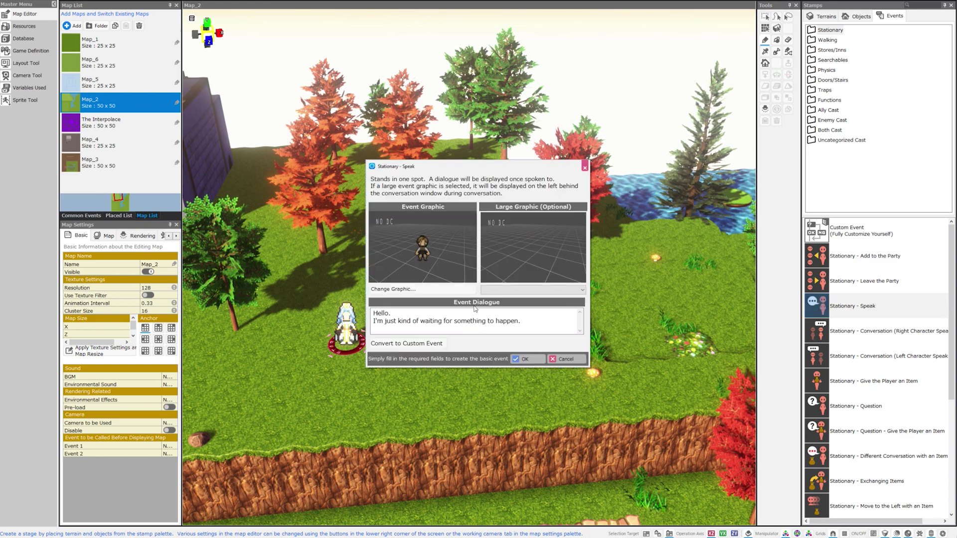
{"action": "left_click", "coordinate": [414, 343]}
{"action": "left_click", "coordinate": [504, 301]}
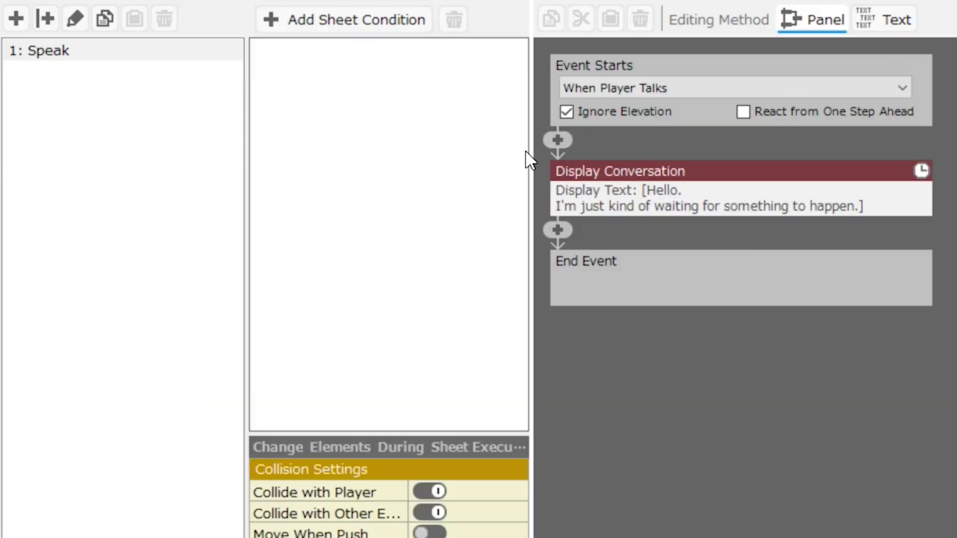
Step: Add an Event Switch On/Off command before the conversation and create a variable named TalkedToPerson from its variable list
{"action": "left_click", "coordinate": [558, 142]}
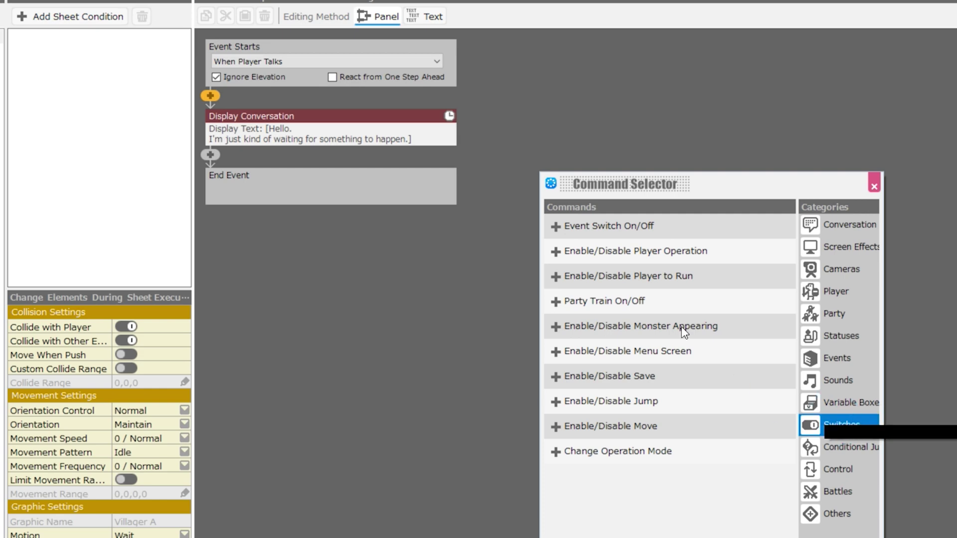
{"action": "left_click", "coordinate": [622, 231]}
{"action": "left_click", "coordinate": [557, 188]}
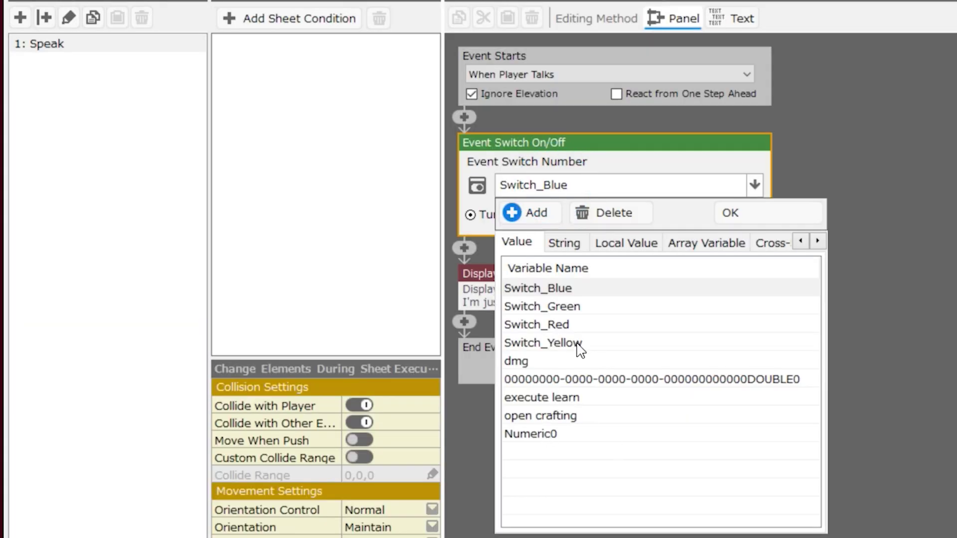
{"action": "left_click", "coordinate": [543, 219]}
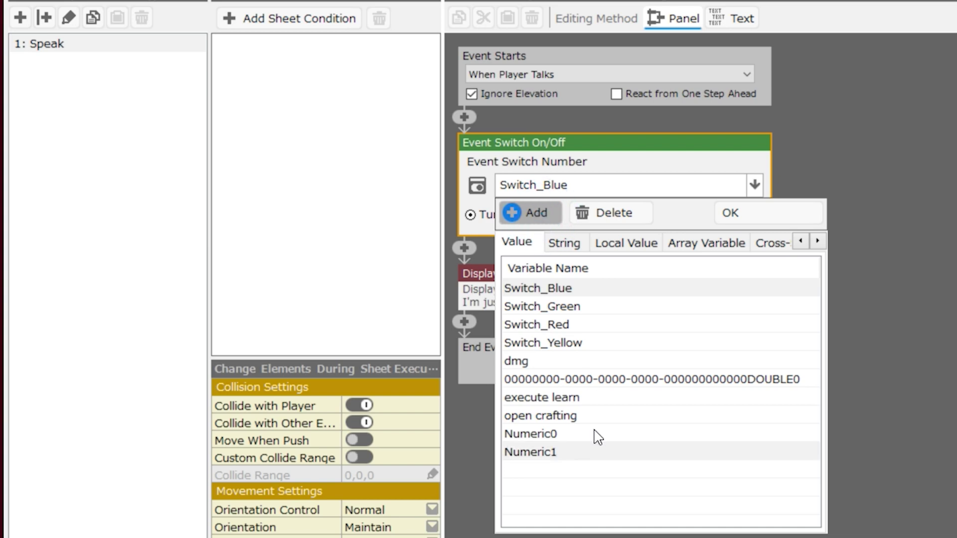
{"action": "left_click", "coordinate": [571, 451]}
{"action": "type", "text": "T"}
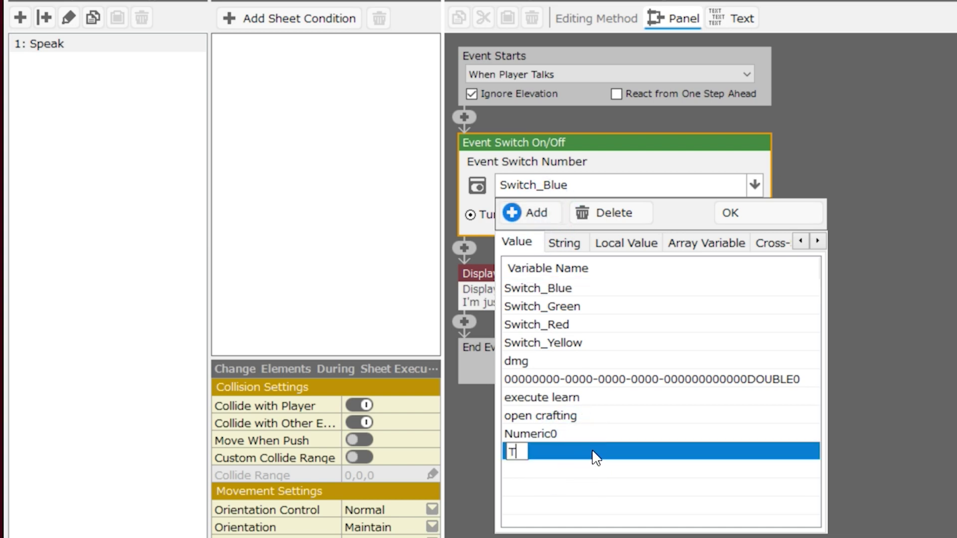
{"action": "type", "text": "alkedToP"}
{"action": "type", "text": "er"}
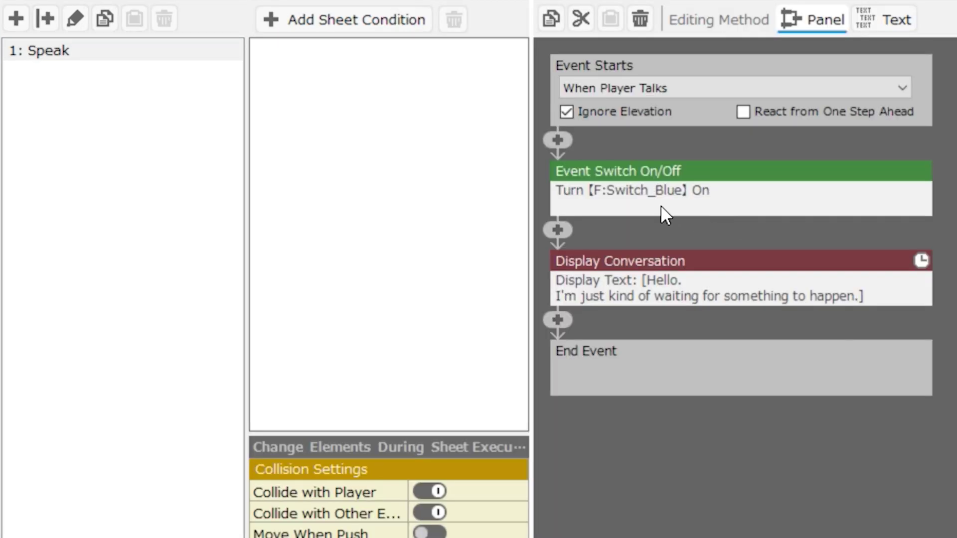
Step: Set the event switch command to turn TalkedToPerson on and save the event
{"action": "left_click", "coordinate": [666, 204]}
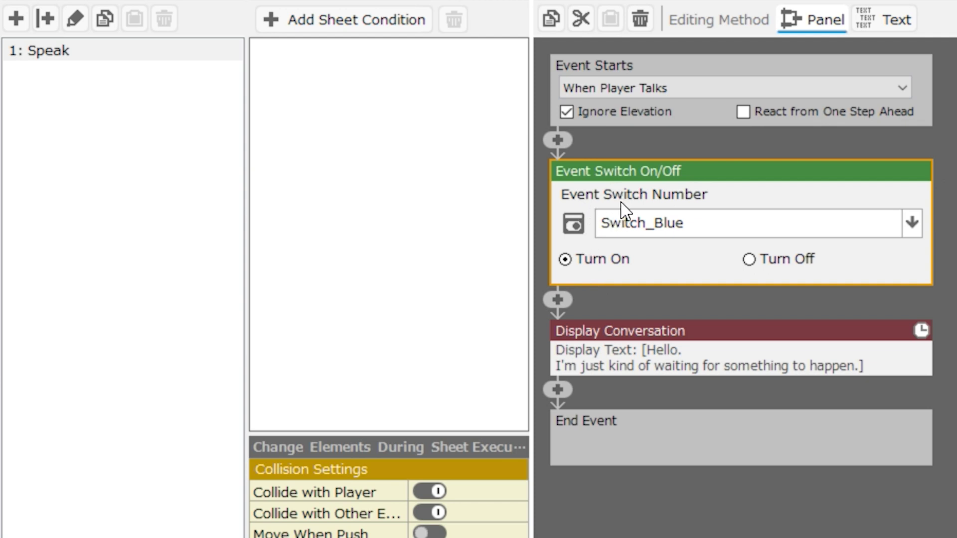
{"action": "left_click", "coordinate": [636, 224]}
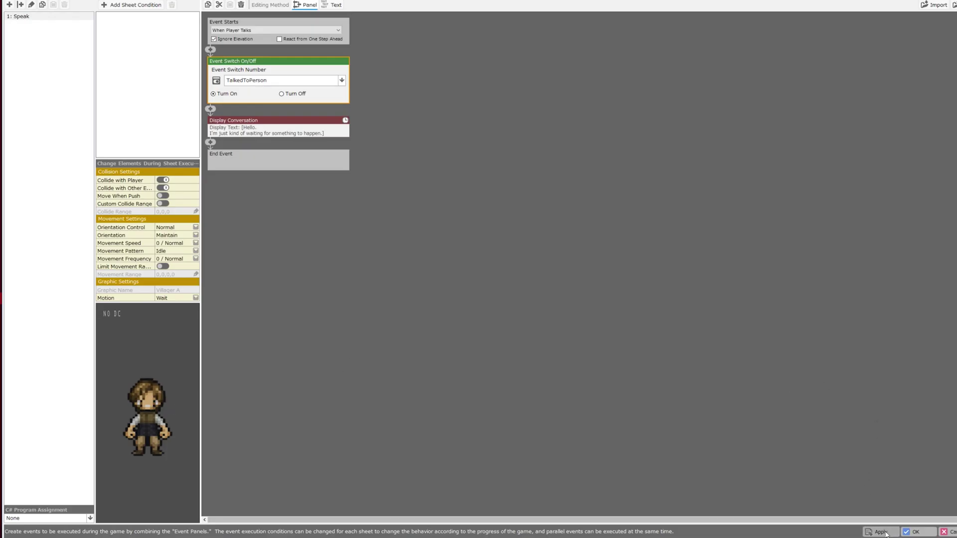
{"action": "left_click", "coordinate": [916, 531]}
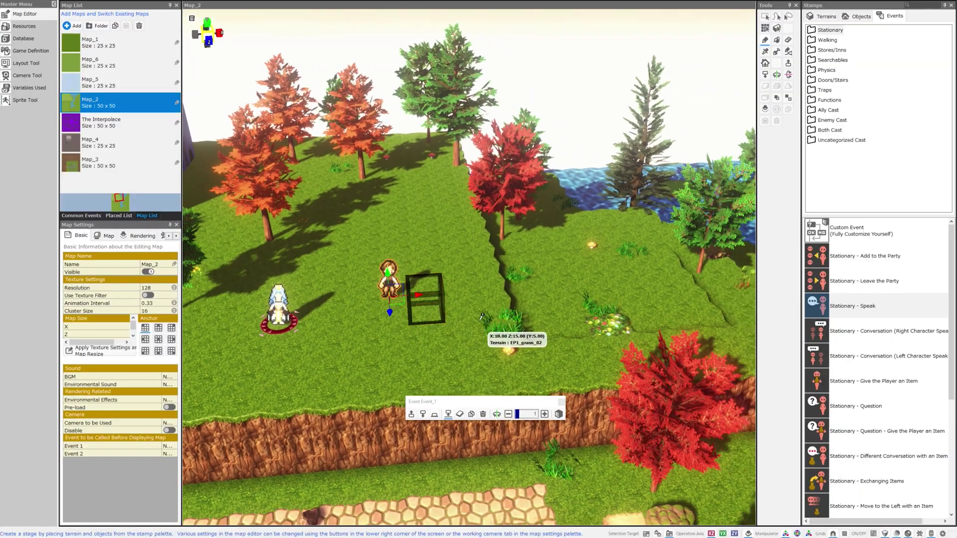
Step: Place a second Stationary - Speak event beside the first villager and convert it to a custom event
{"action": "scroll", "coordinate": [461, 299], "scroll_direction": "up", "scroll_amount": 3}
{"action": "left_click", "coordinate": [897, 307]}
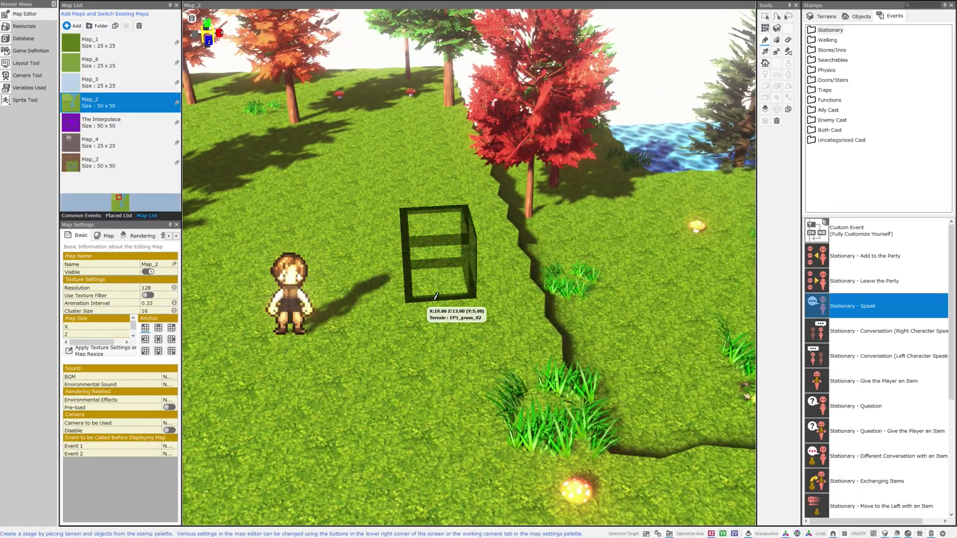
{"action": "left_click", "coordinate": [432, 298]}
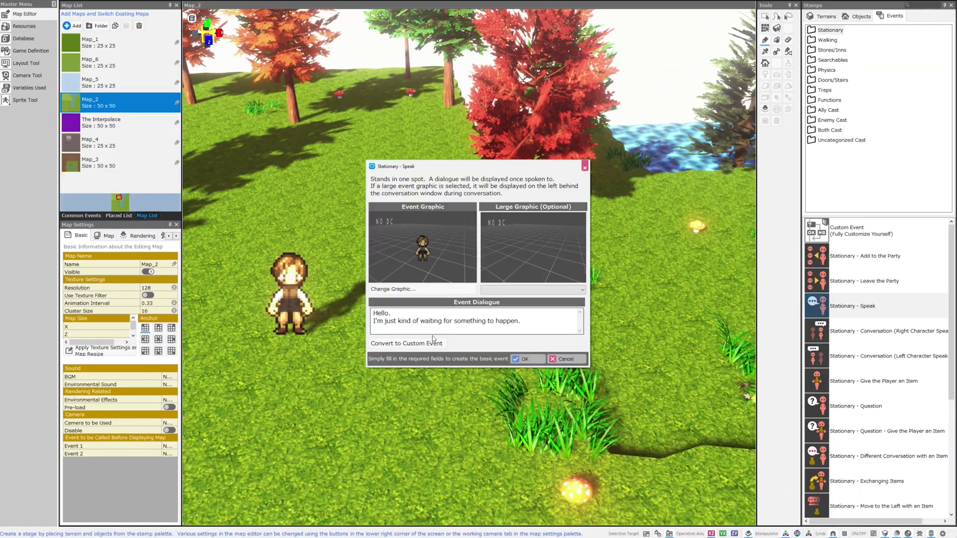
{"action": "left_click", "coordinate": [407, 344]}
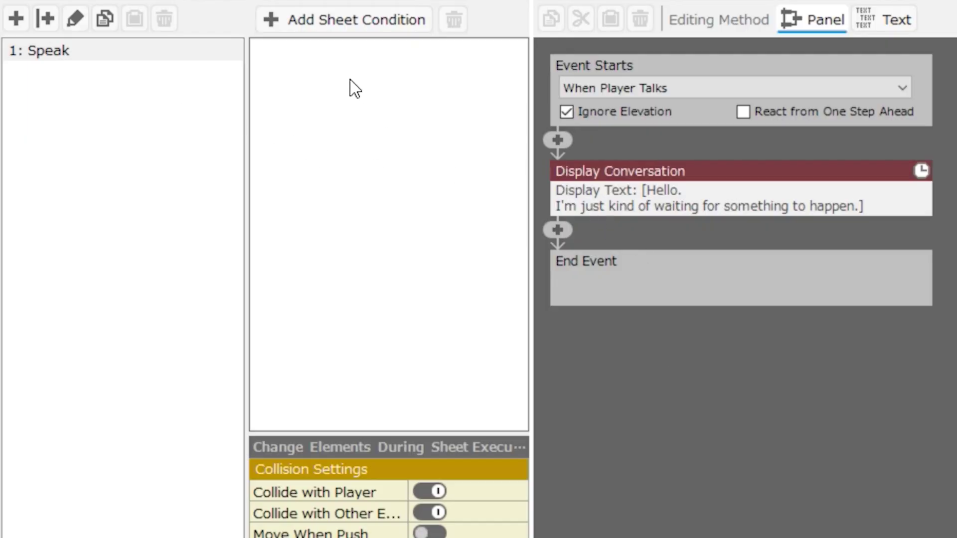
Step: Add an Event Switch sheet condition to the second villager's Speak sheet, requiring TalkedToPerson to be on
{"action": "left_click", "coordinate": [348, 25]}
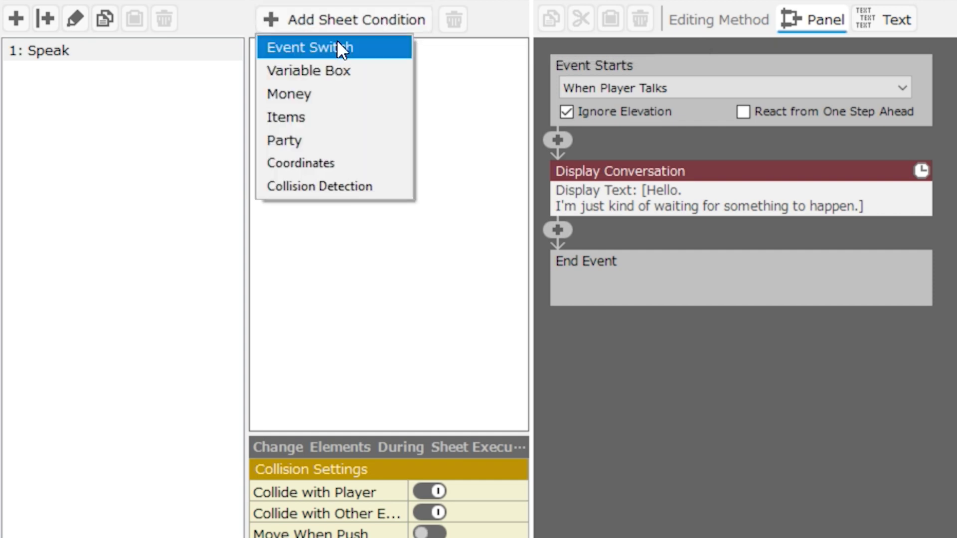
{"action": "left_click", "coordinate": [335, 47]}
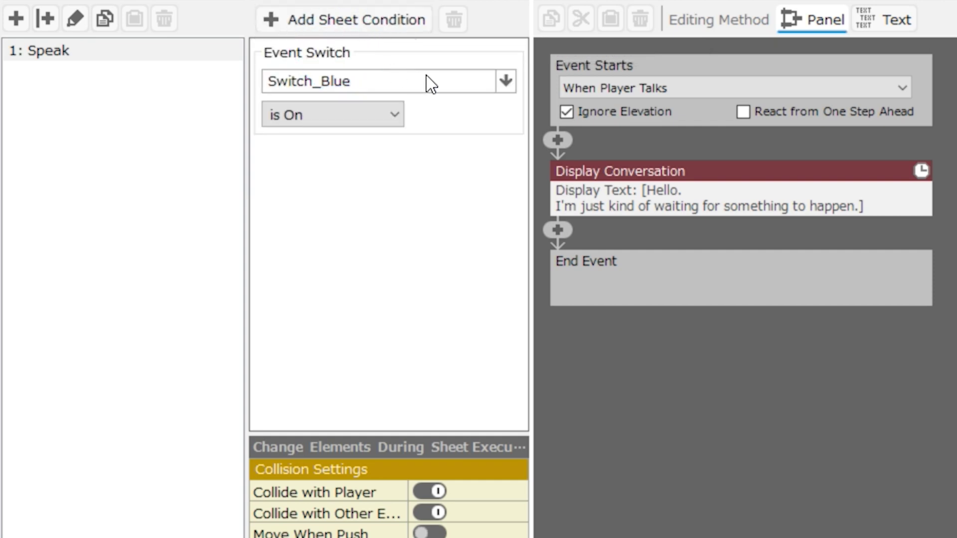
{"action": "left_click", "coordinate": [445, 81]}
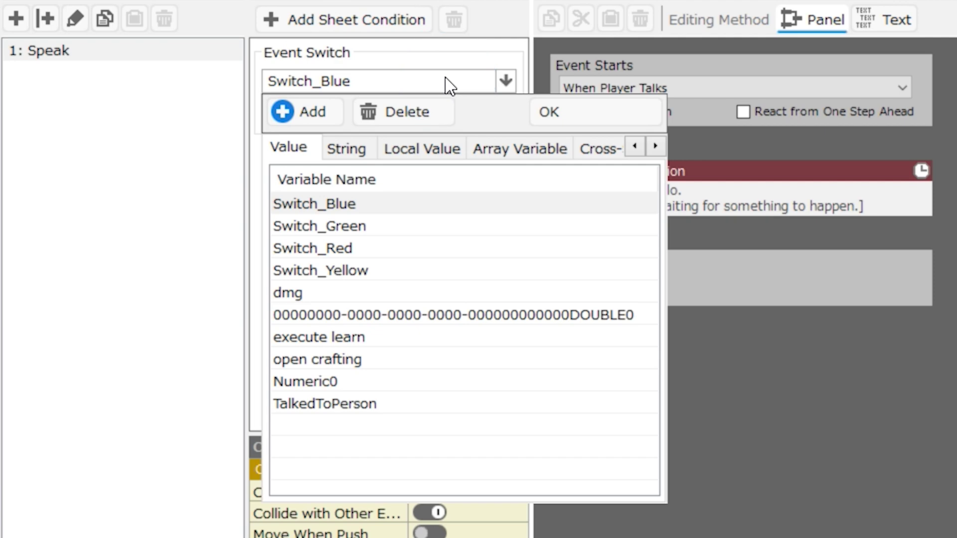
{"action": "double_click", "coordinate": [342, 402]}
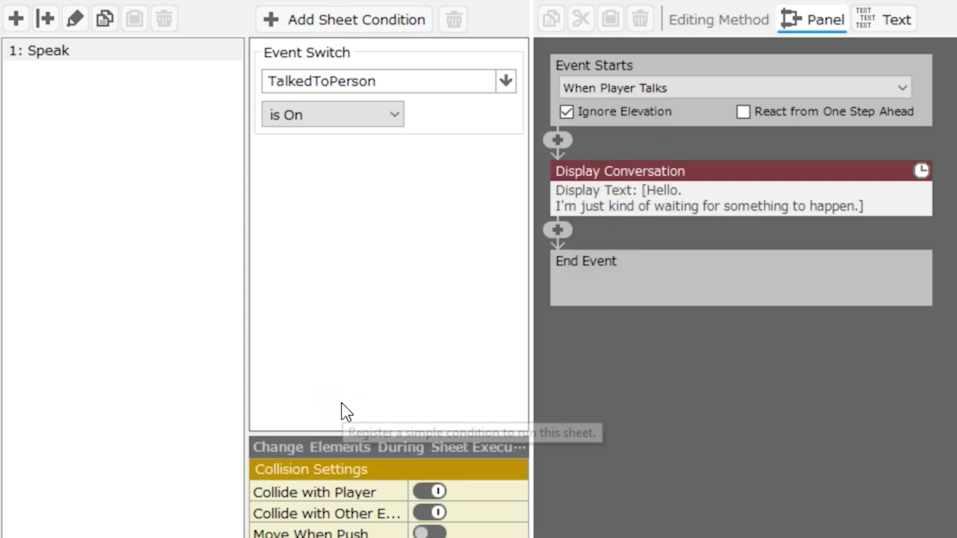
{"action": "left_click", "coordinate": [82, 59]}
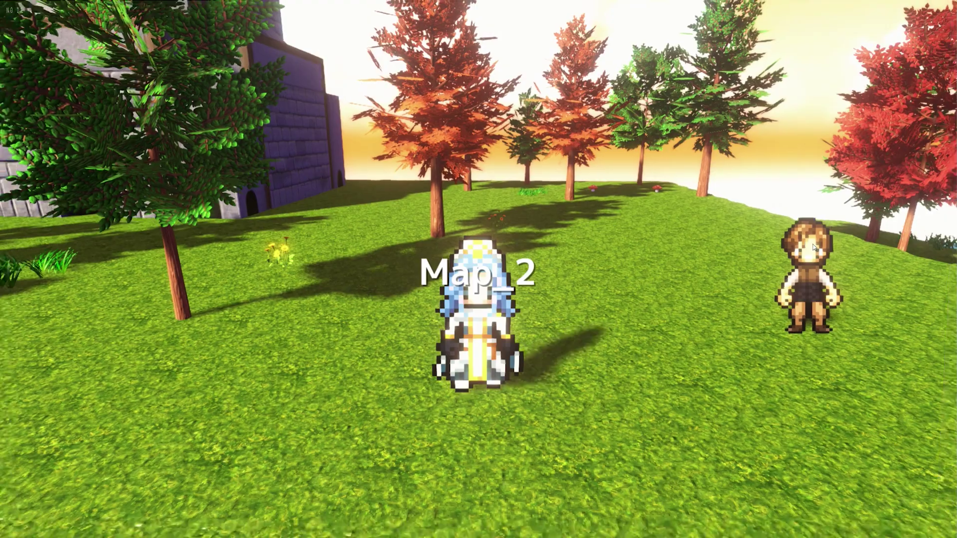
Step: In the playtest, walk to the first villager, talk to him and dismiss his message
{"action": "key", "text": "Right"}
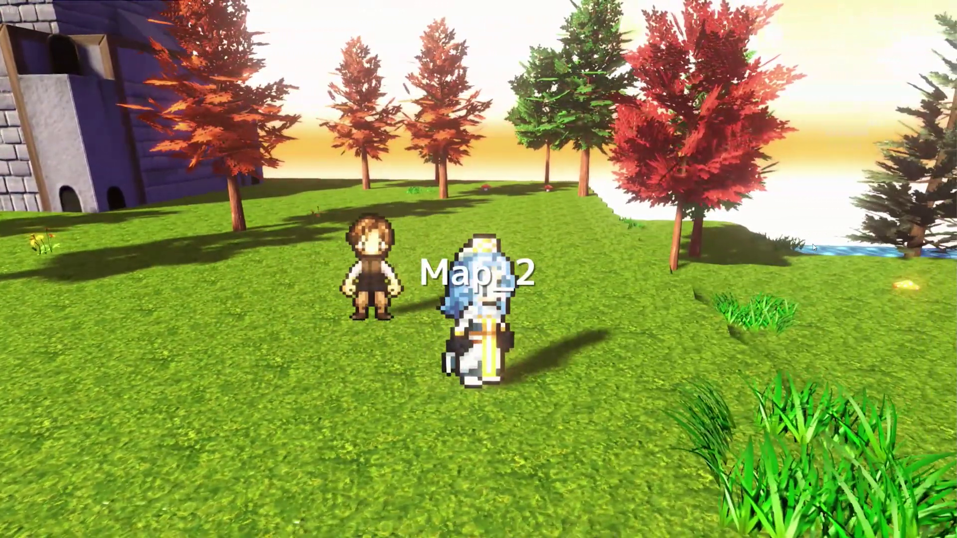
{"action": "key", "text": "Up"}
{"action": "key", "text": "Up"}
{"action": "key", "text": "Left"}
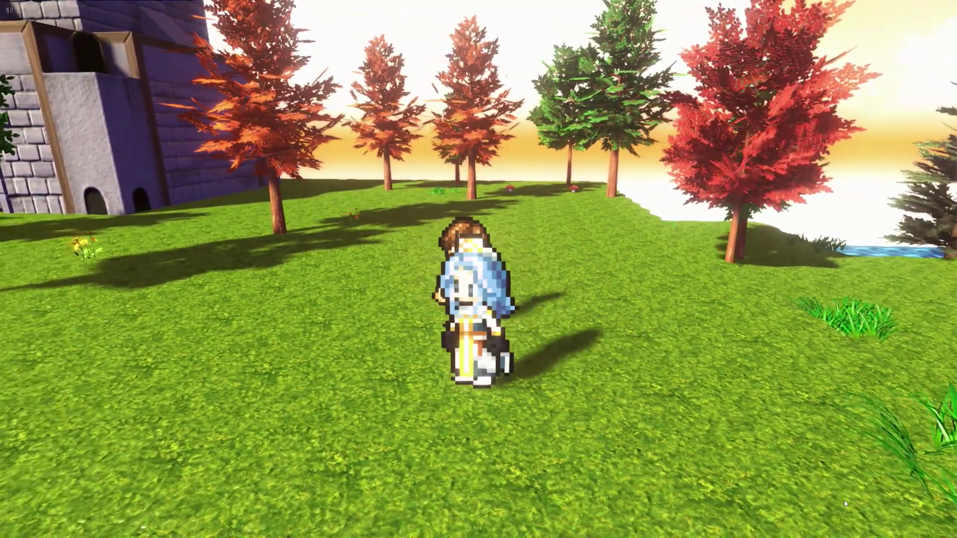
{"action": "key", "text": "Right"}
{"action": "key", "text": "Up"}
{"action": "key", "text": "Down"}
{"action": "key", "text": "Left"}
{"action": "key", "text": "Up"}
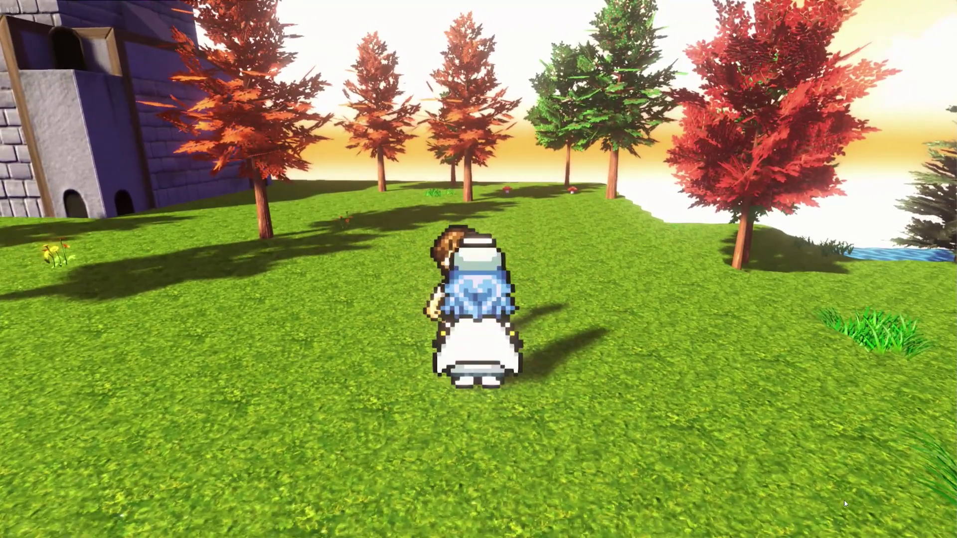
{"action": "key", "text": "Right"}
{"action": "key", "text": "Up"}
{"action": "key", "text": "Return"}
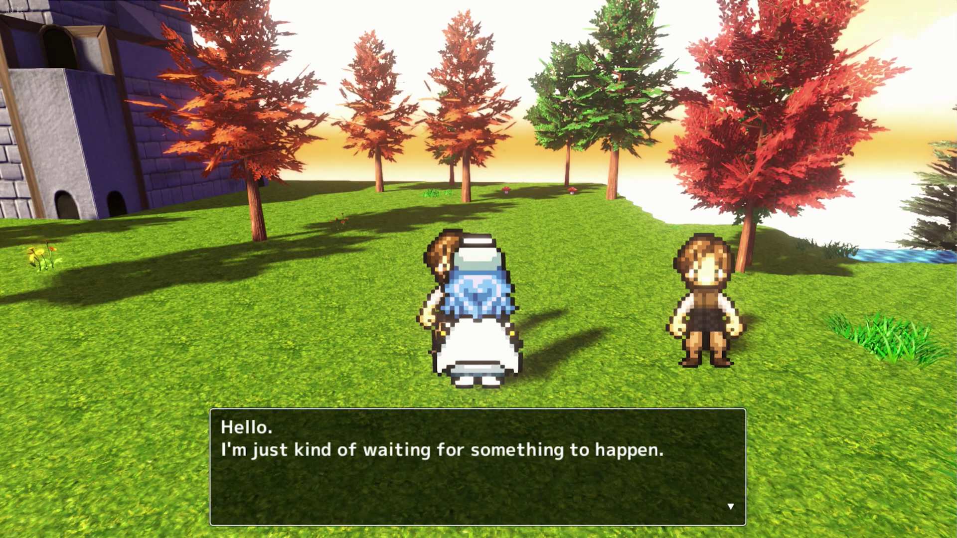
{"action": "key", "text": "Return"}
Step: Walk to the second villager, talk to him and dismiss his message
{"action": "key", "text": "Down"}
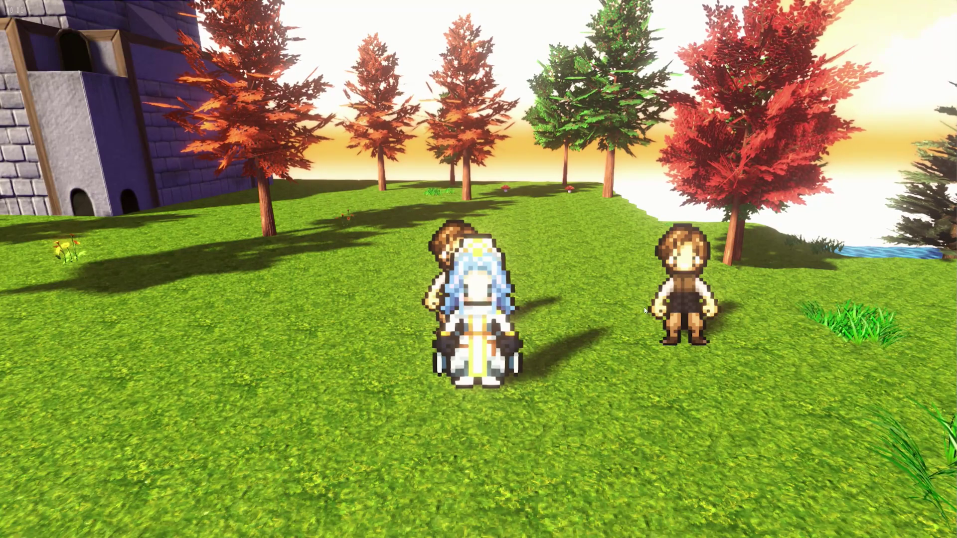
{"action": "key", "text": "Right"}
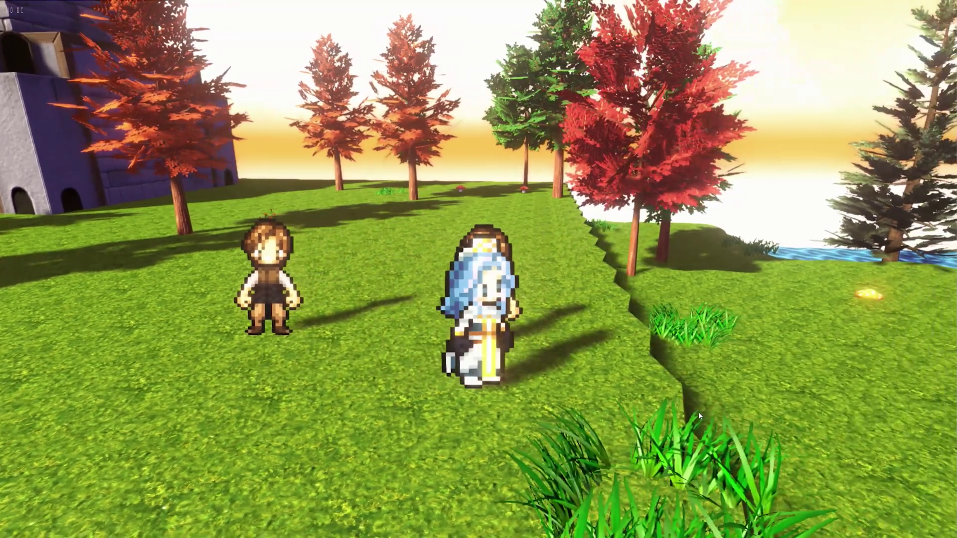
{"action": "key", "text": "Up"}
{"action": "key", "text": "Return"}
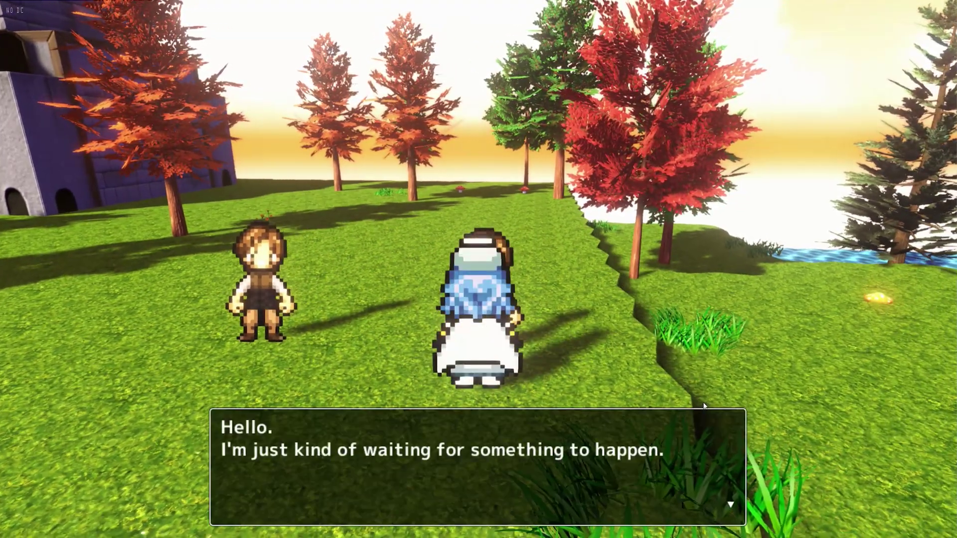
{"action": "key", "text": "Return"}
Step: Roam the map around the two villagers and out over the water, and end the playtest
{"action": "key", "text": "Down"}
{"action": "key", "text": "Left"}
{"action": "key", "text": "Down"}
{"action": "key", "text": "Up"}
{"action": "key", "text": "Down"}
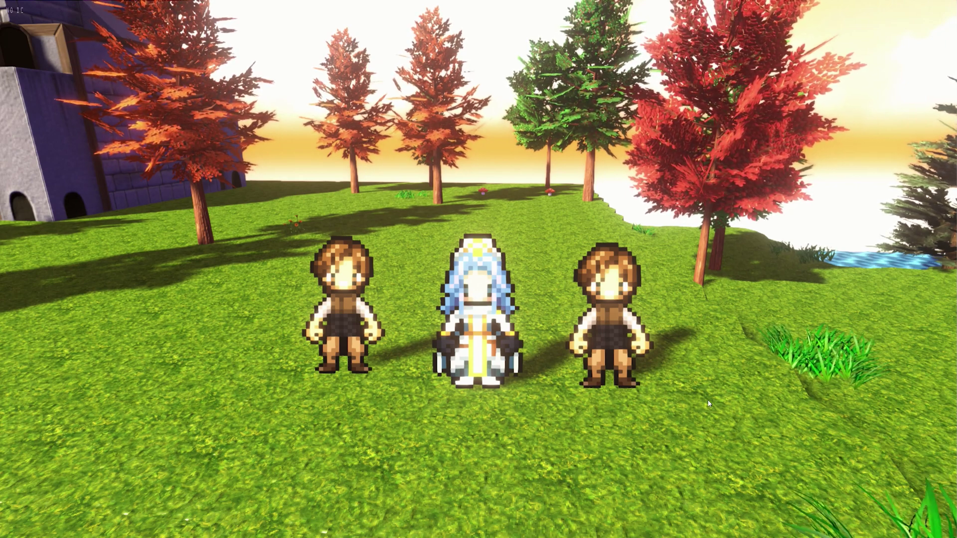
{"action": "key", "text": "Down"}
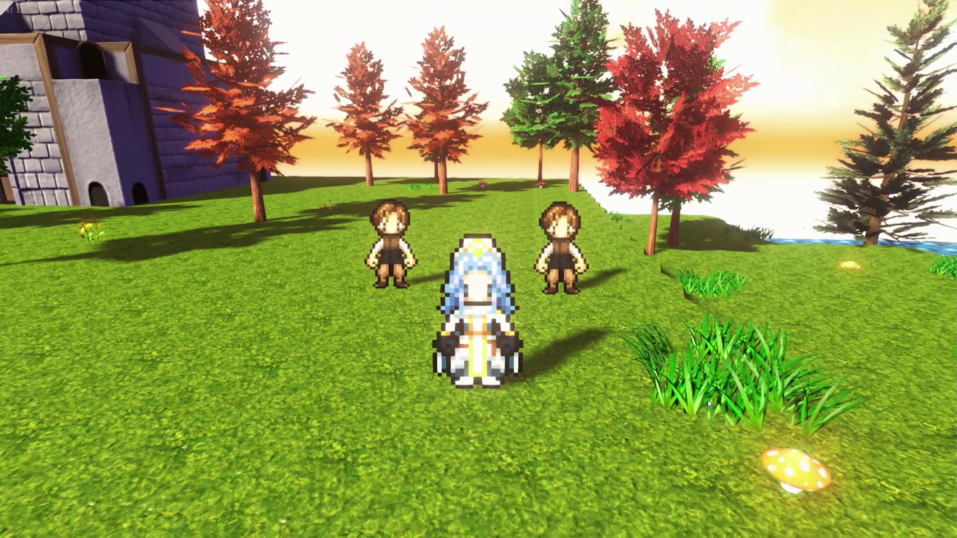
{"action": "key", "text": "Down"}
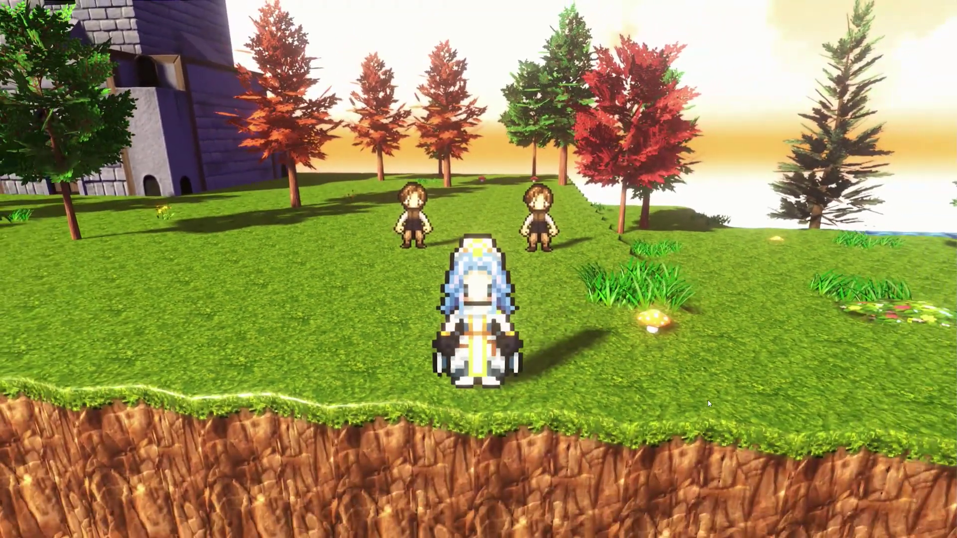
{"action": "key", "text": "Left"}
{"action": "key", "text": "Right"}
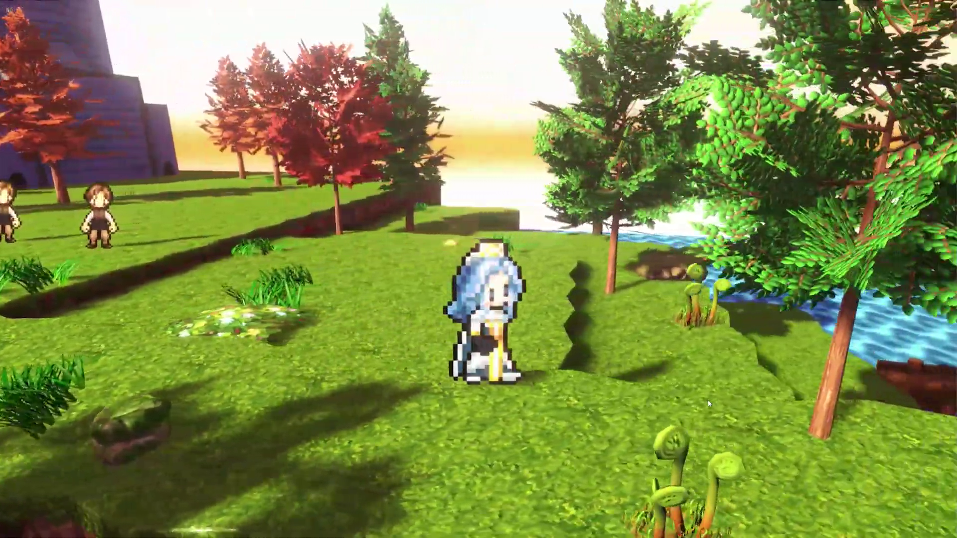
{"action": "key", "text": "Up"}
{"action": "key", "text": "Left"}
{"action": "key", "text": "Up"}
{"action": "key", "text": "Left"}
{"action": "key", "text": "Down"}
{"action": "key", "text": "Left"}
{"action": "key", "text": "Up"}
{"action": "key", "text": "Right"}
{"action": "key", "text": "Down"}
{"action": "key", "text": "Right"}
{"action": "key", "text": "Down"}
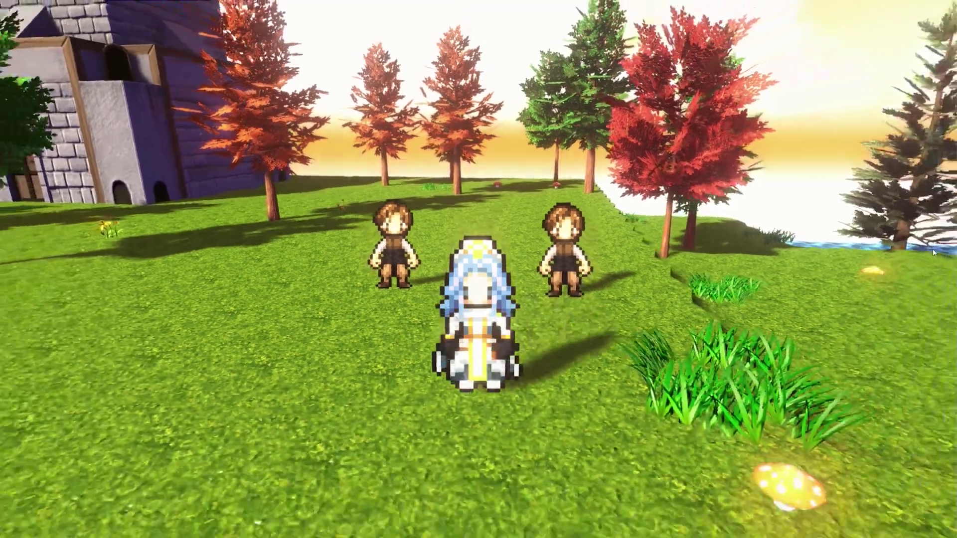
{"action": "key", "text": "d"}
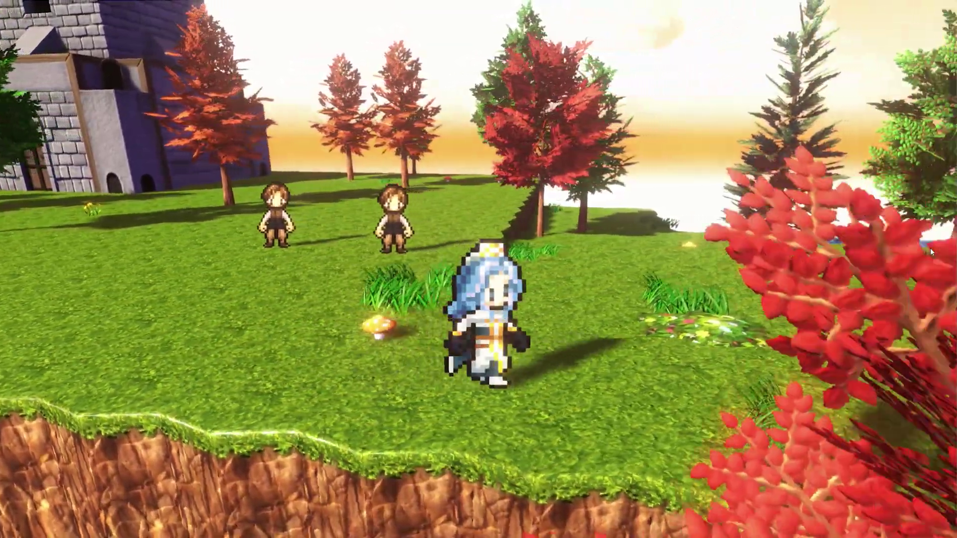
{"action": "key", "text": "d"}
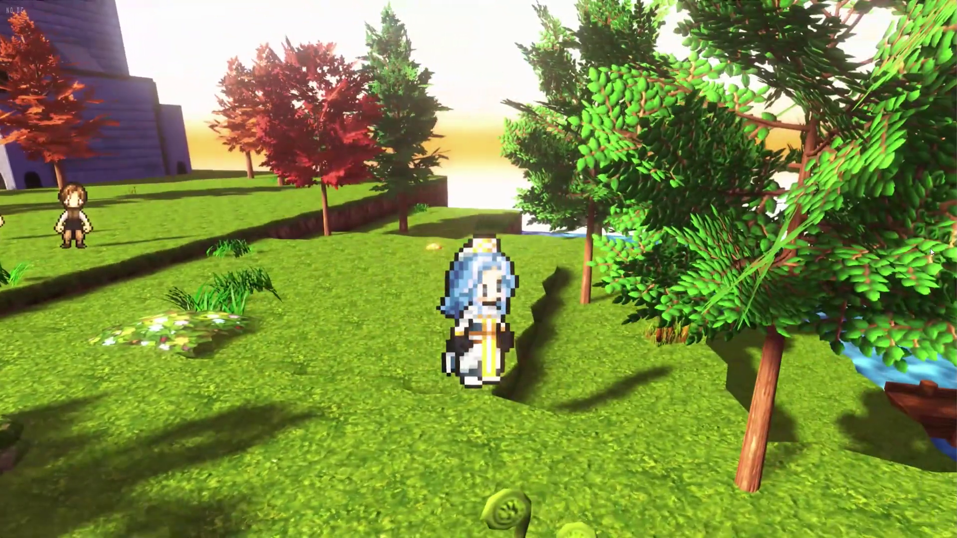
{"action": "key", "text": "Up"}
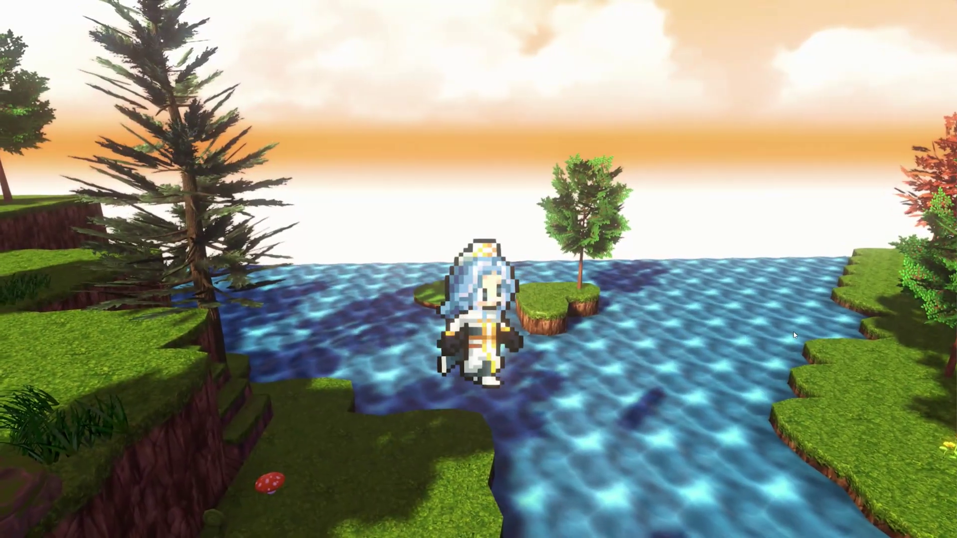
{"action": "key", "text": "Down"}
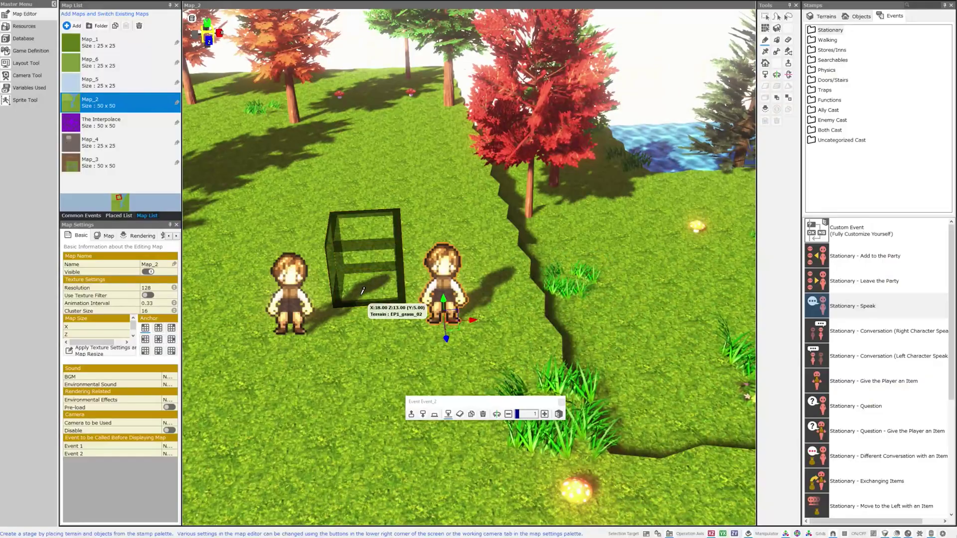
Step: Look through the Traps event stamps, covering the coloured buttons, doors and treasure chests
{"action": "left_click", "coordinate": [824, 90]}
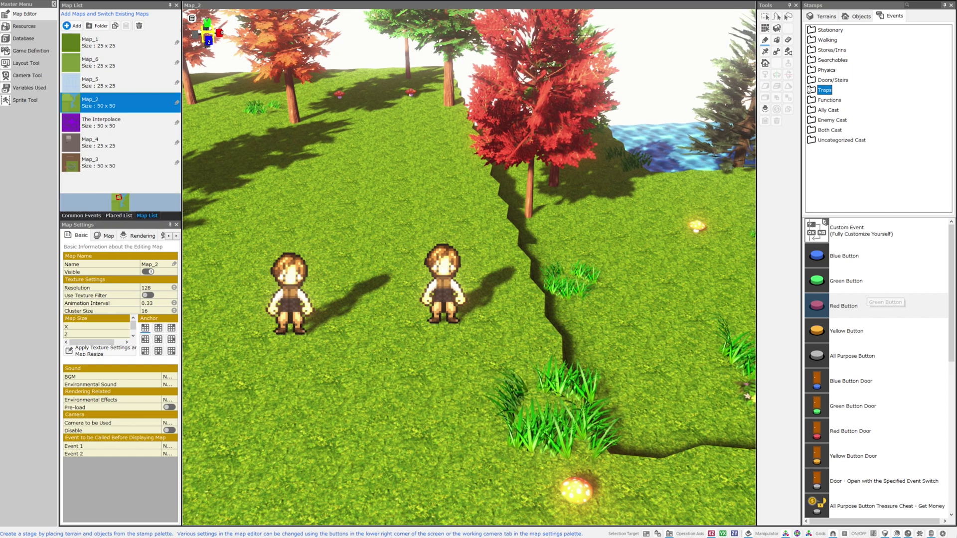
{"action": "scroll", "coordinate": [886, 377], "scroll_direction": "down", "scroll_amount": 3}
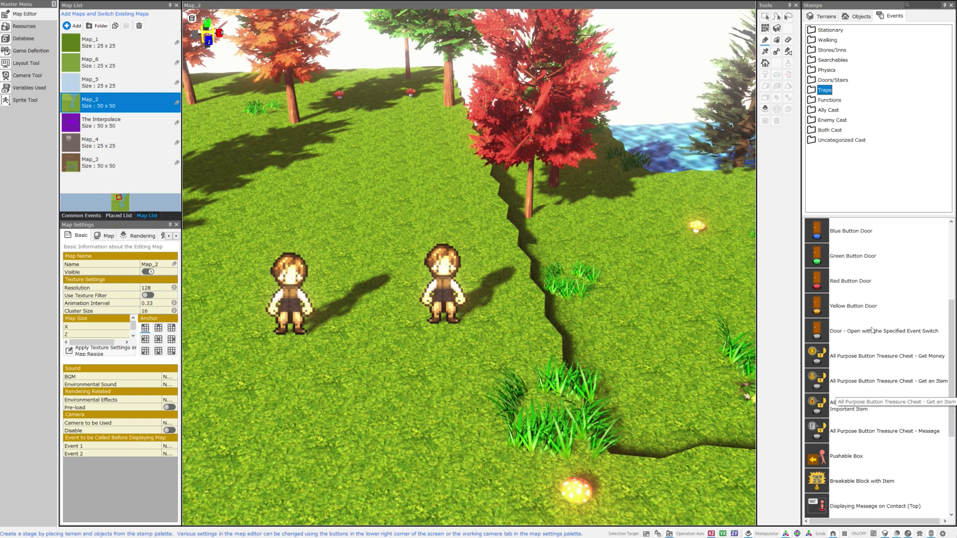
{"action": "scroll", "coordinate": [870, 309], "scroll_direction": "up", "scroll_amount": 3}
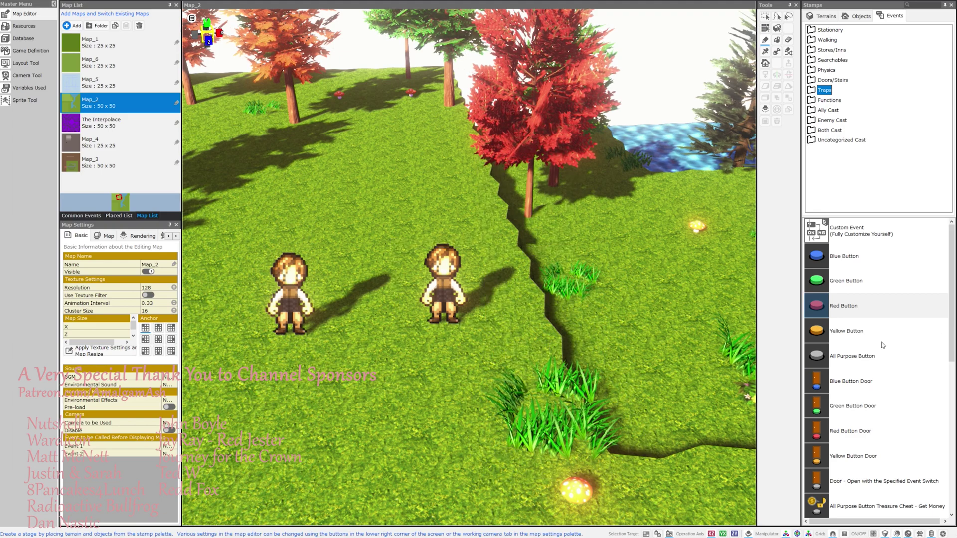
{"action": "scroll", "coordinate": [444, 304], "scroll_direction": "up", "scroll_amount": 3}
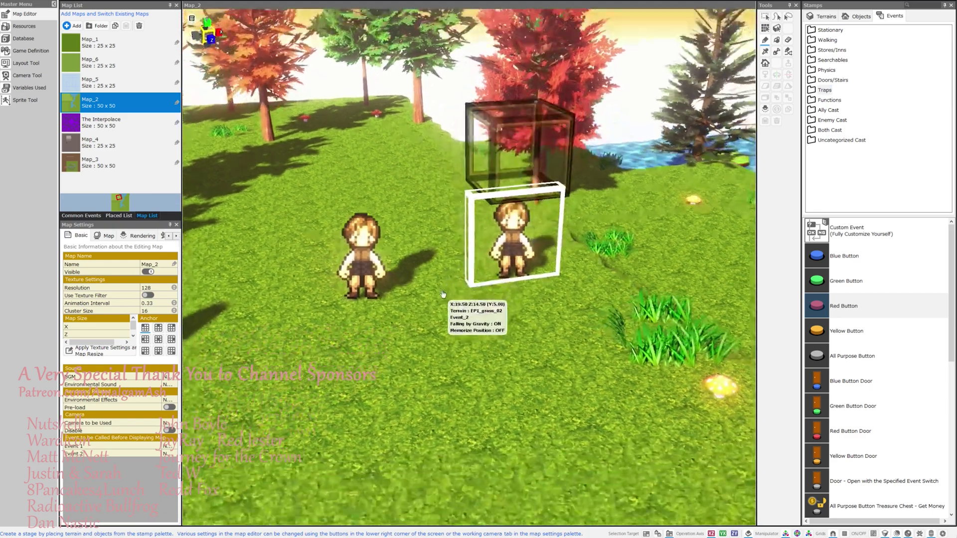
{"action": "scroll", "coordinate": [443, 294], "scroll_direction": "down", "scroll_amount": 3}
{"action": "scroll", "coordinate": [486, 282], "scroll_direction": "down", "scroll_amount": 3}
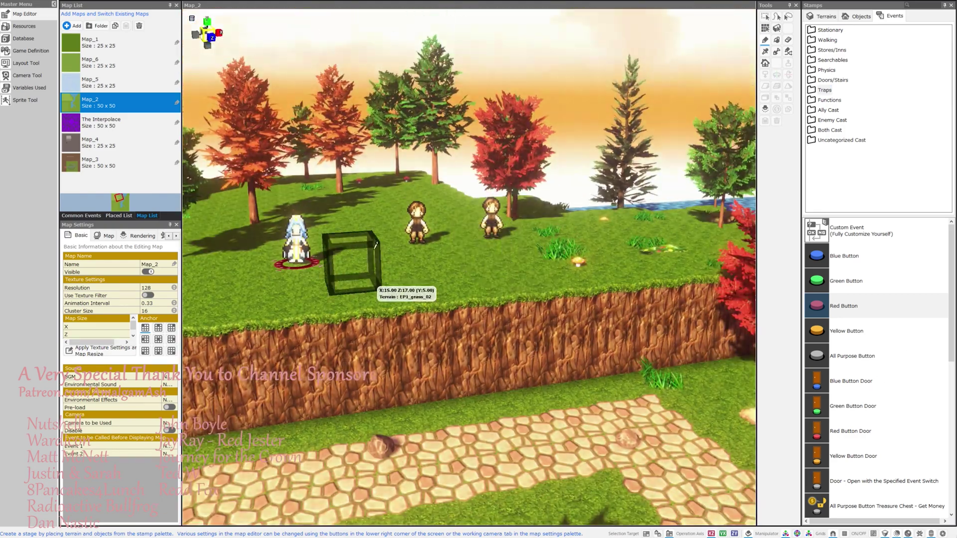